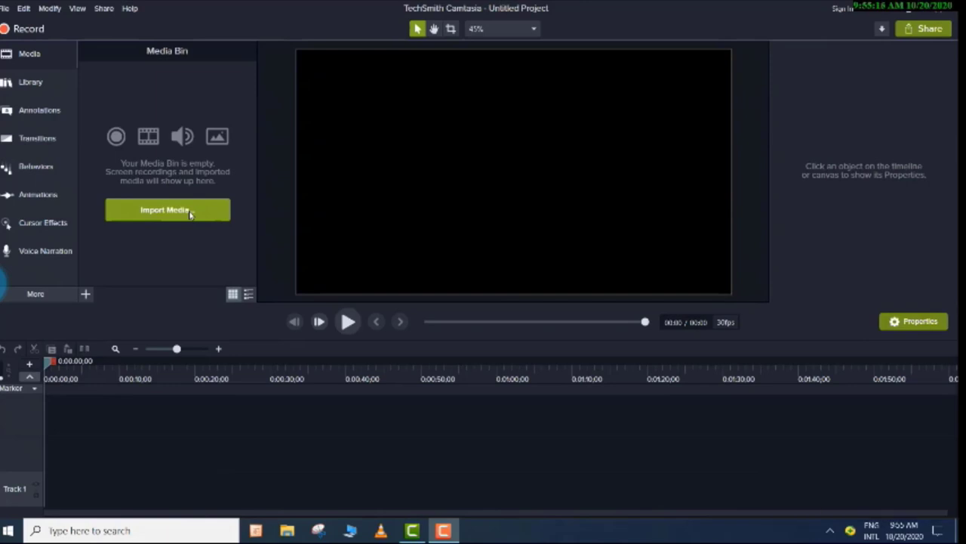
Import the balance sheet 2 video from the MY YOUTUBE VEDIOS folder and place it at the start of the timeline.
click(190, 214)
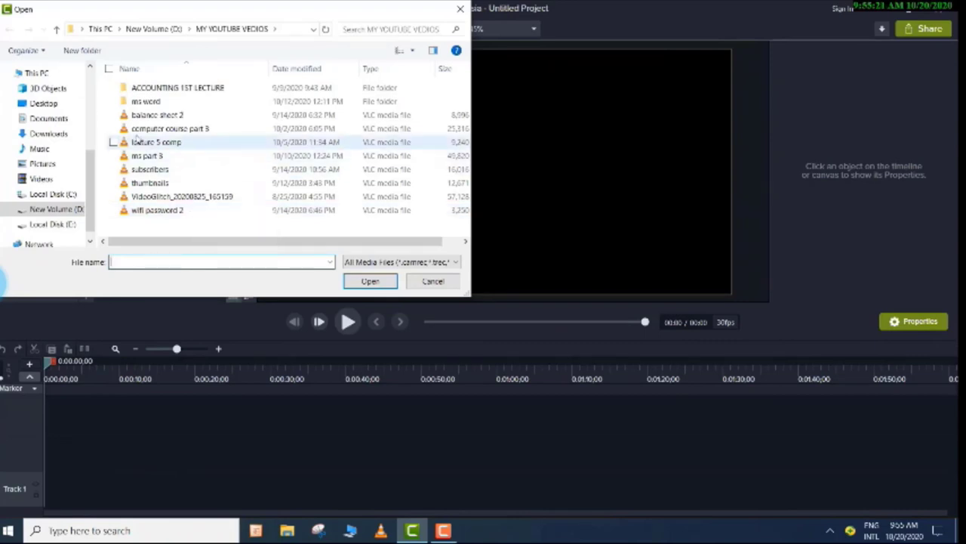
click(143, 117)
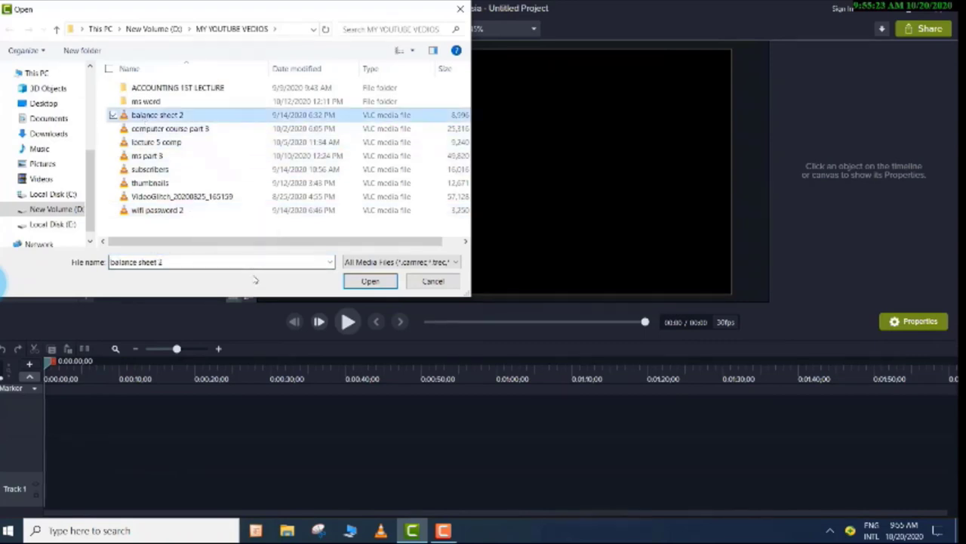
click(347, 282)
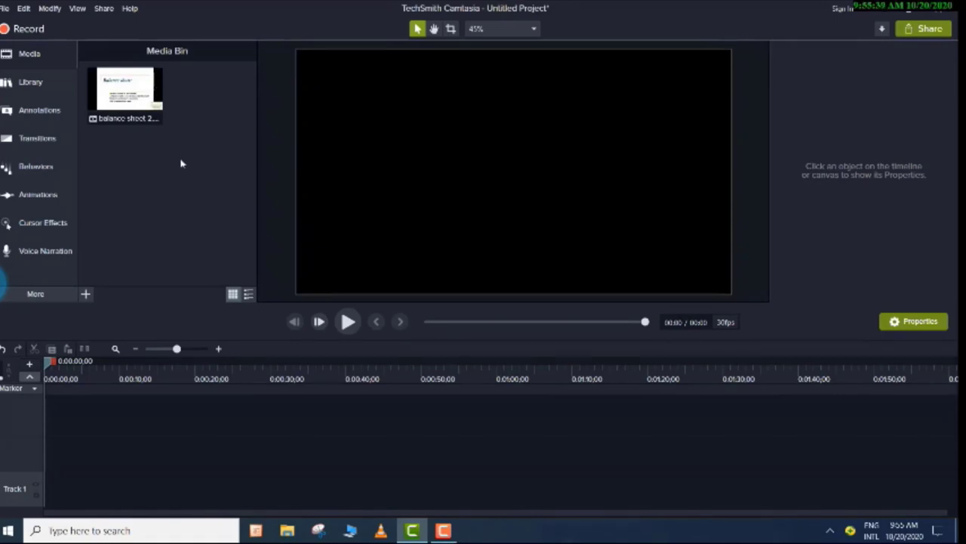
drag(150, 103, 35, 444)
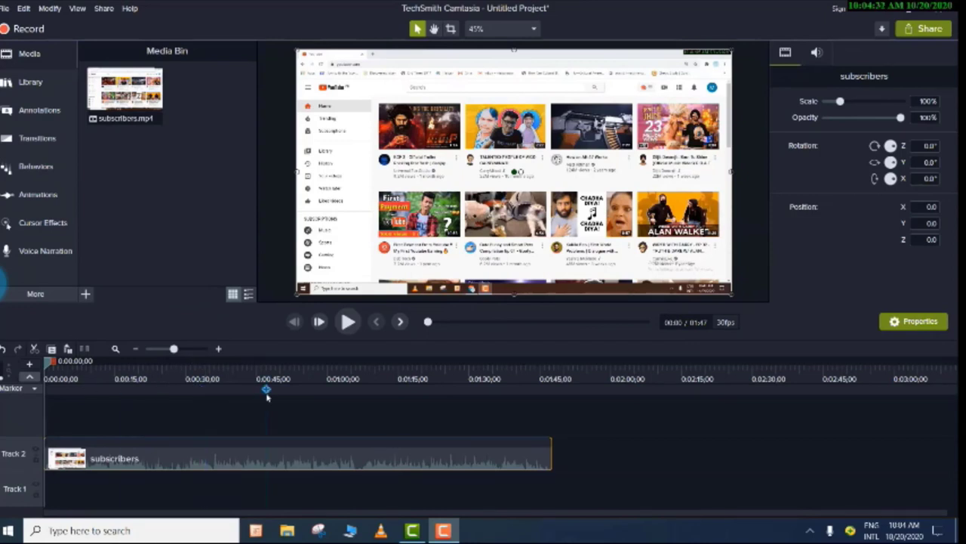
Split the subscribers clip on Track 2 at 0:00:00;16.
click(267, 393)
drag(266, 394, 264, 393)
click(189, 351)
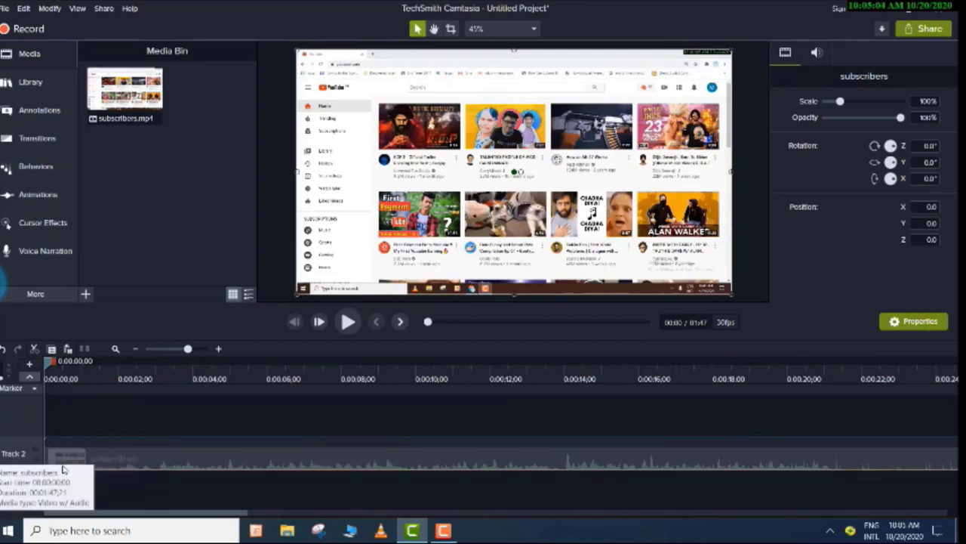
click(203, 349)
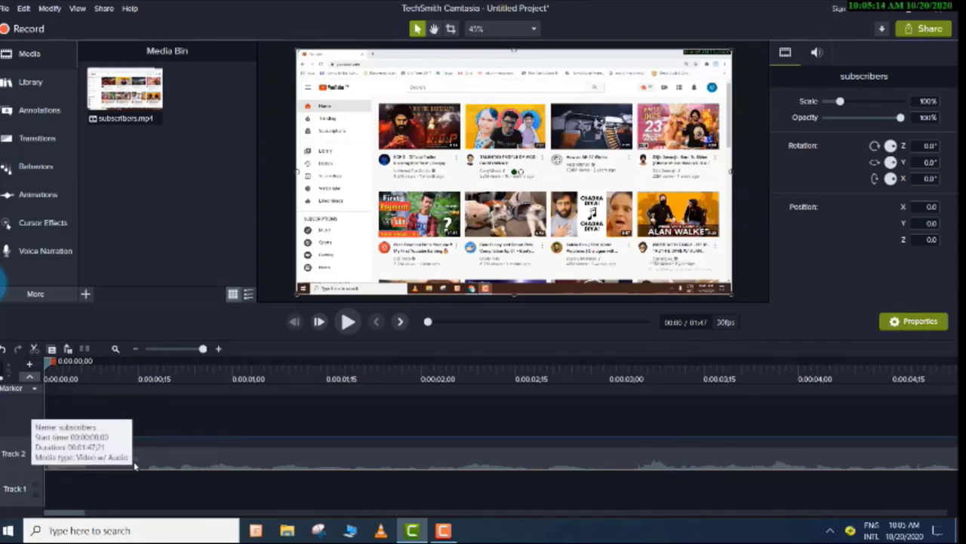
drag(53, 363, 145, 377)
click(151, 378)
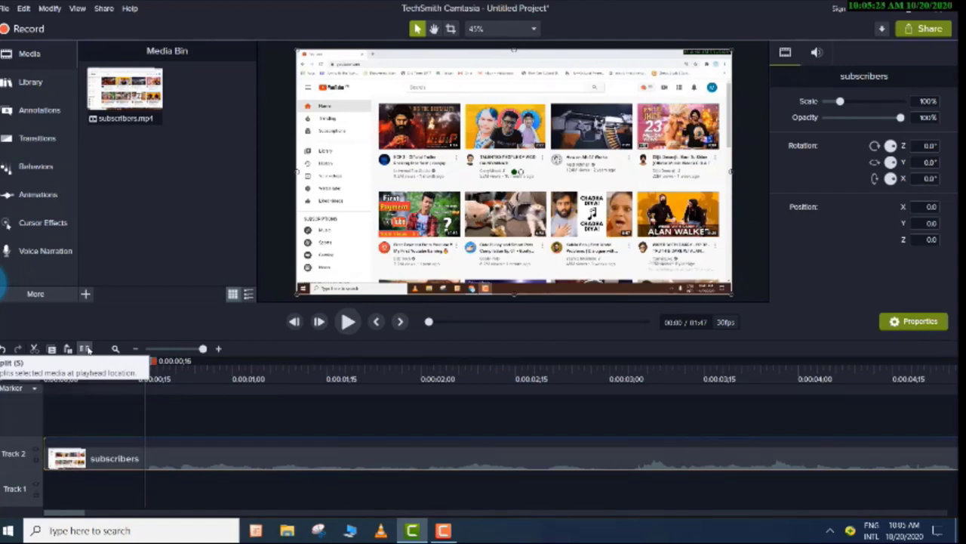
click(85, 349)
Delete the short first piece of the subscribers clip and move the remaining piece to the start of Track 2.
click(97, 459)
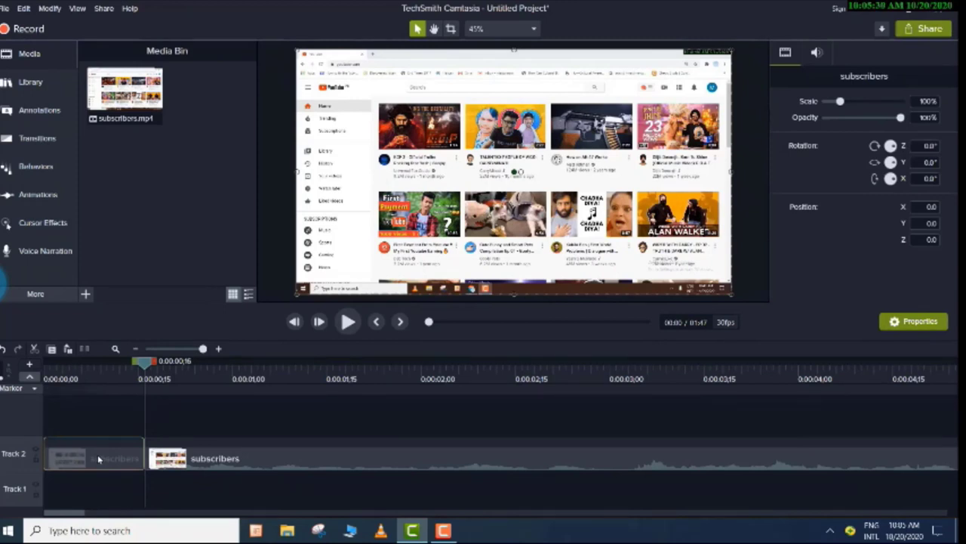
right_click(97, 455)
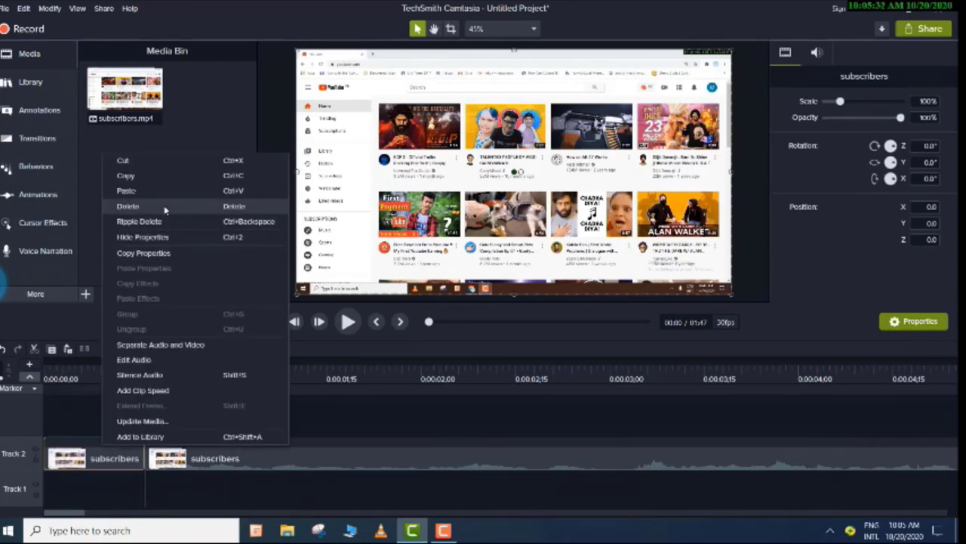
click(164, 206)
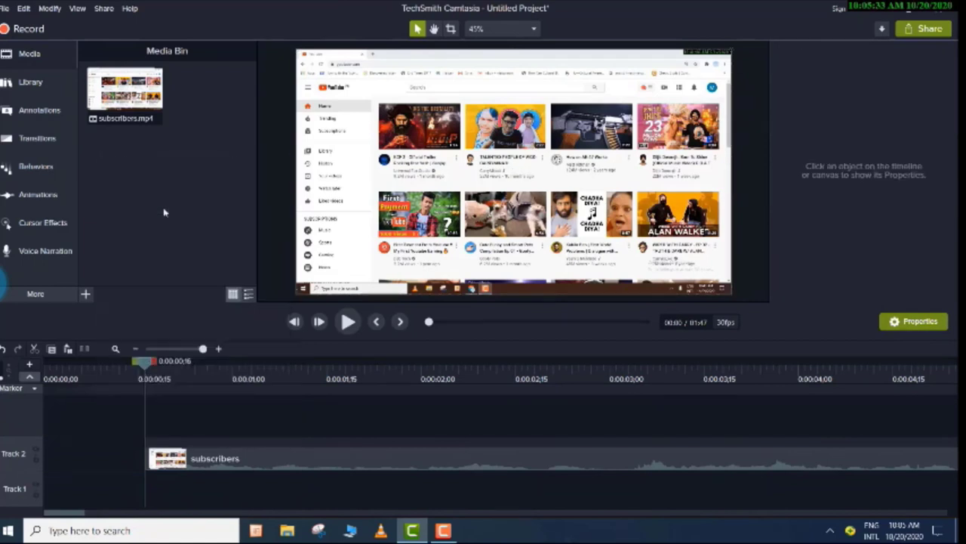
click(194, 461)
drag(194, 461, 92, 462)
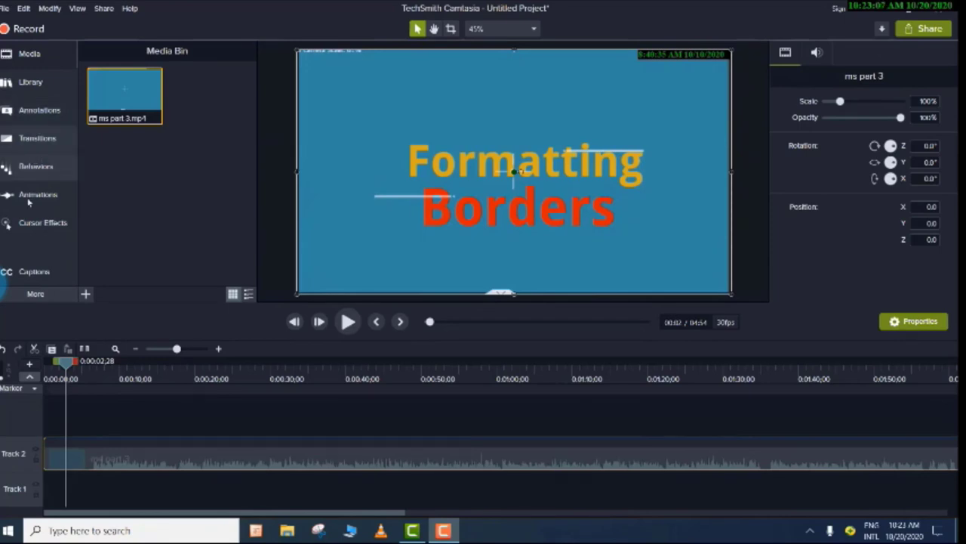
Apply the Remove a Color effect to the ms part 3 clip and sample the video's blue background as the color to remove.
click(59, 300)
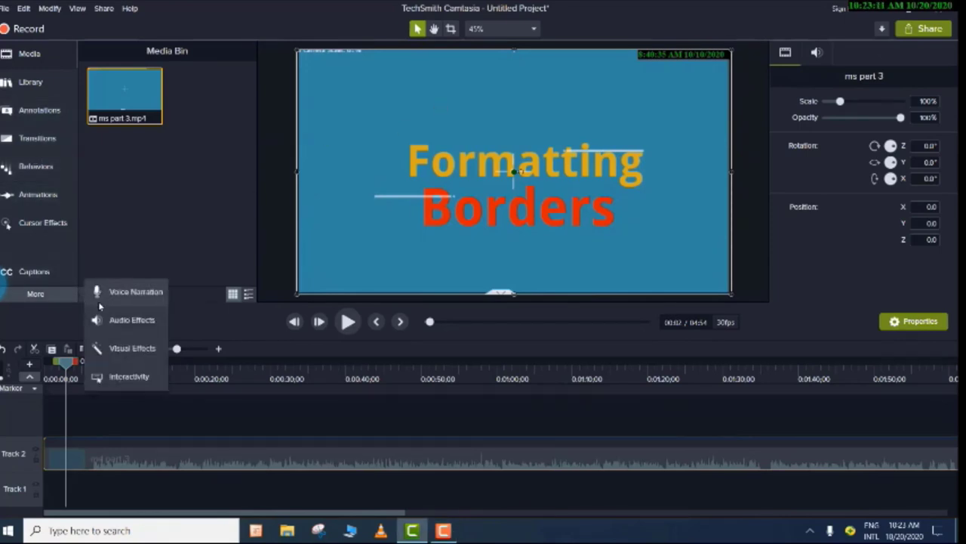
click(142, 350)
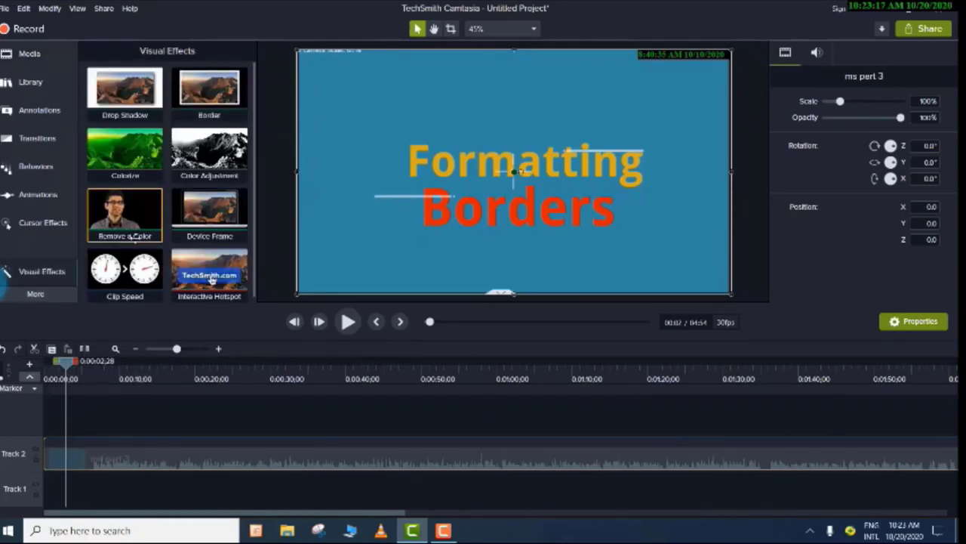
drag(128, 223, 209, 447)
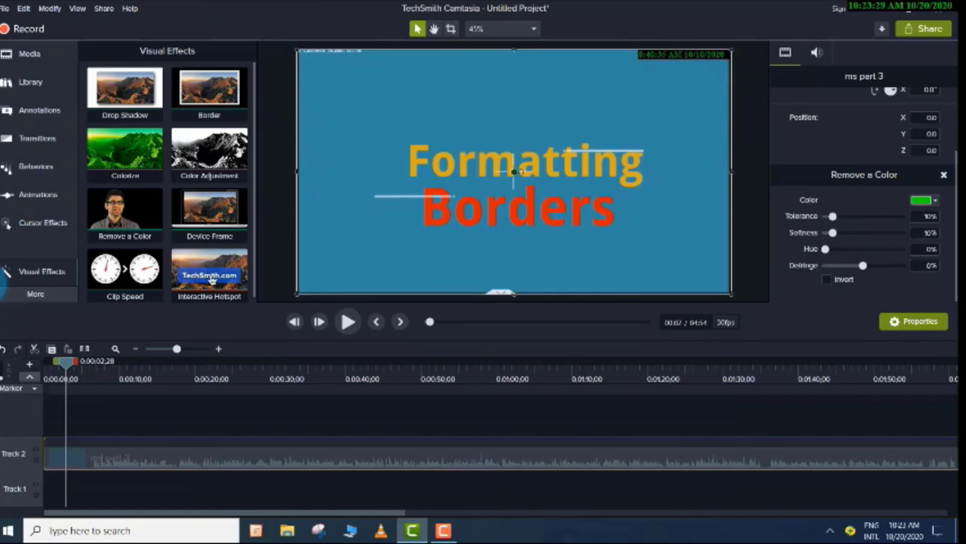
click(937, 200)
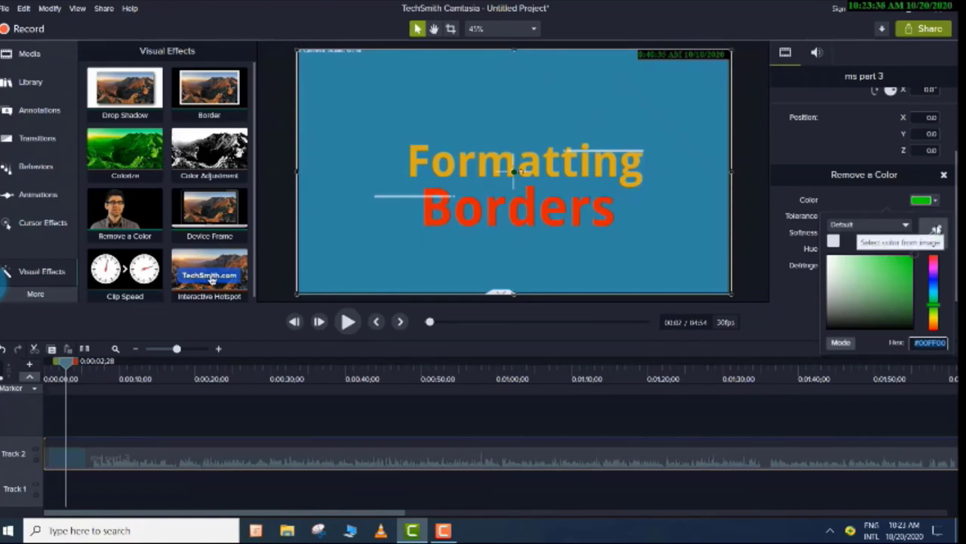
click(936, 230)
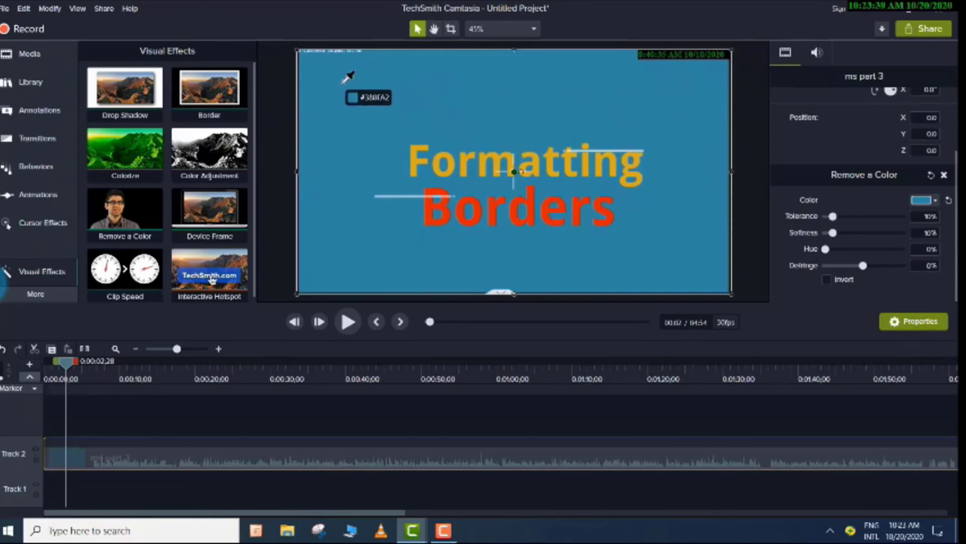
click(348, 77)
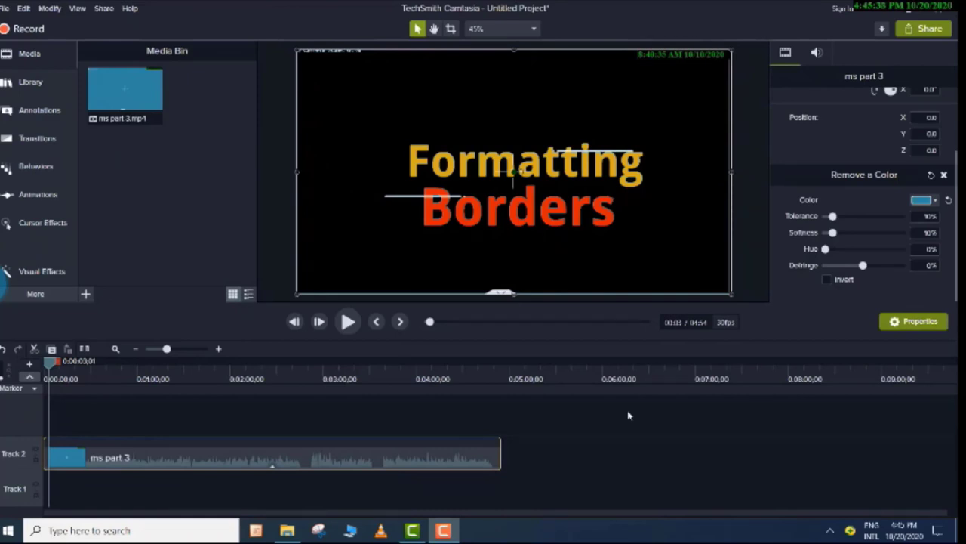
Import the background PNG image and place it at the start of Track 1, beneath the ms part 3 clip.
click(86, 294)
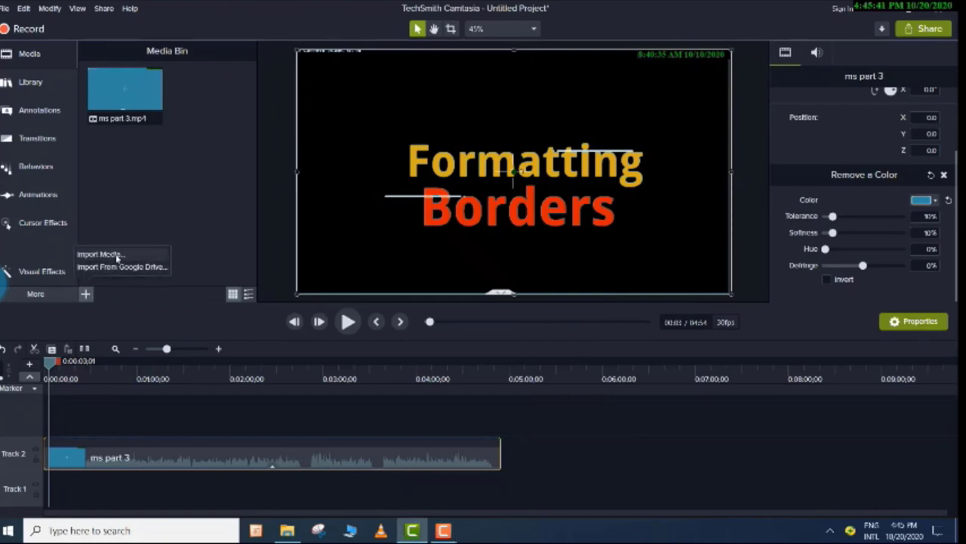
click(118, 255)
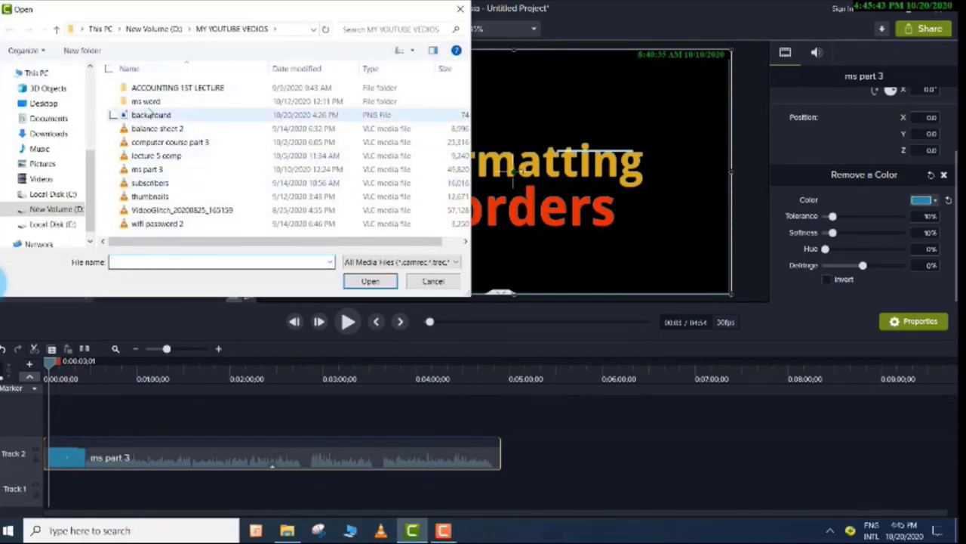
click(153, 116)
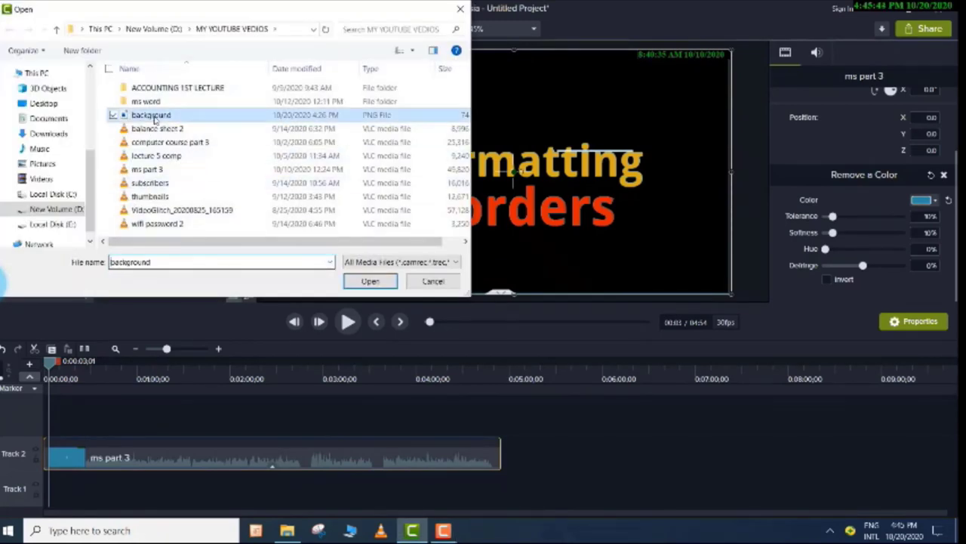
click(365, 280)
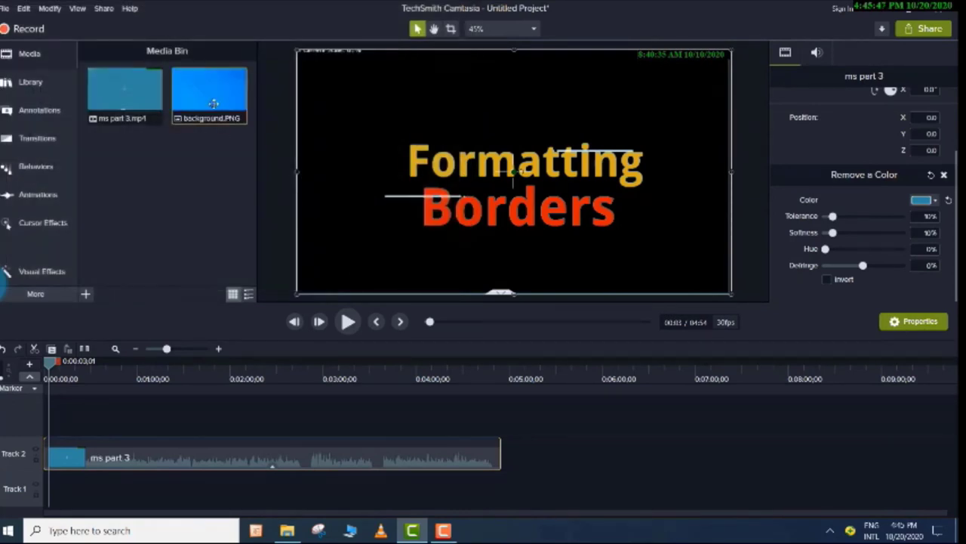
drag(210, 95, 34, 496)
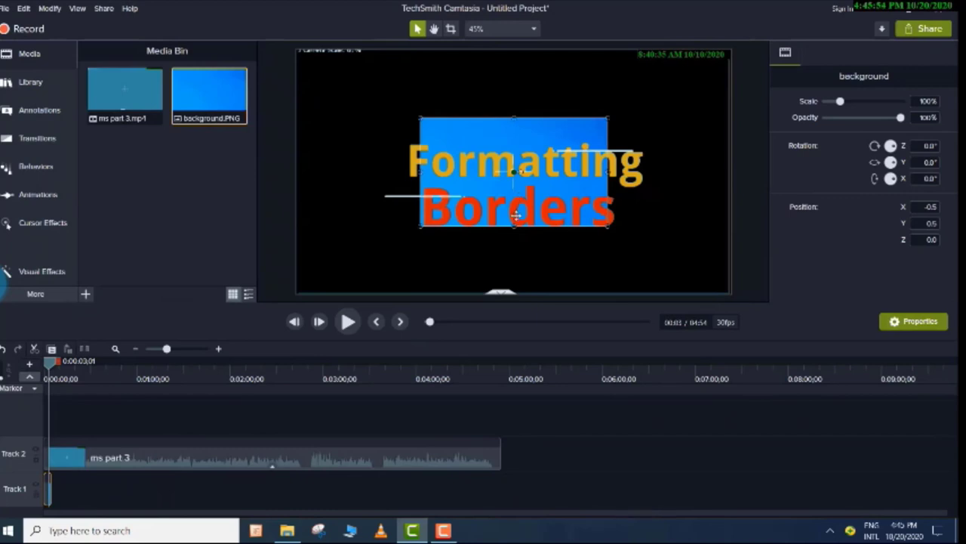
Enlarge the background image to about 225.5% so it spans the canvas height, and preview the playback briefly.
drag(514, 225, 510, 293)
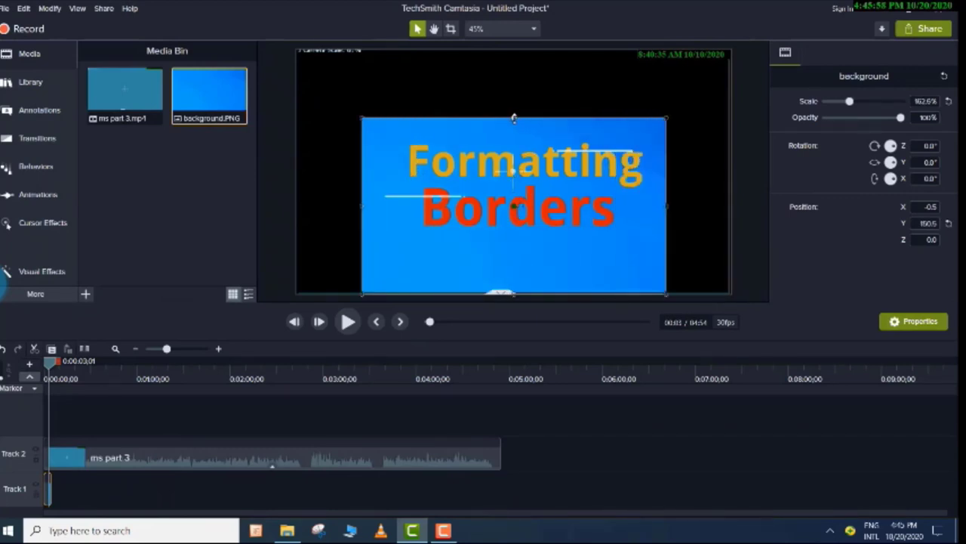
drag(513, 117, 486, 49)
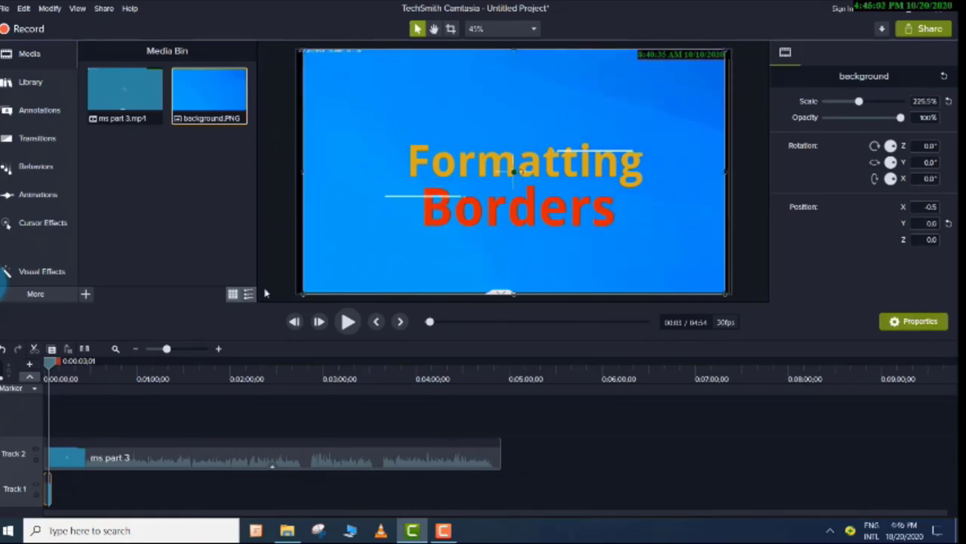
click(347, 330)
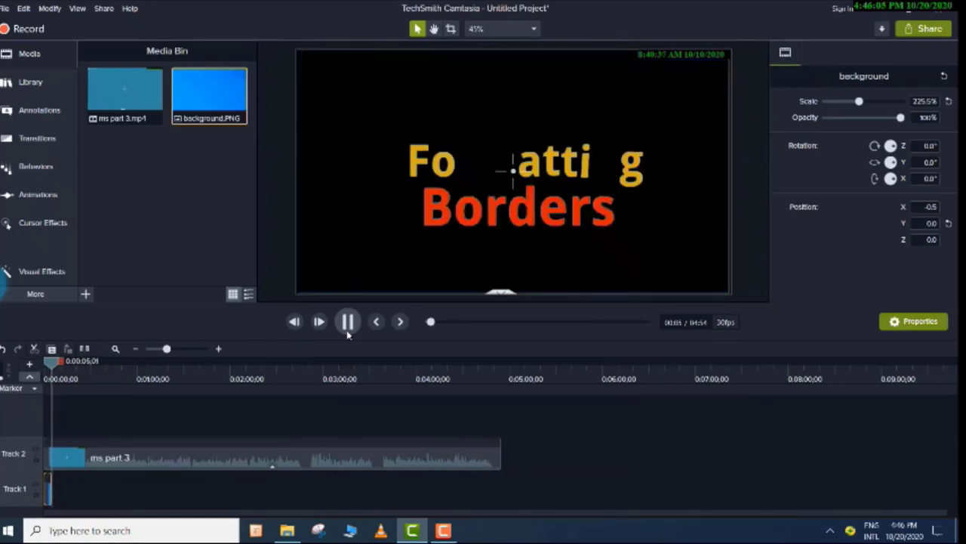
click(348, 330)
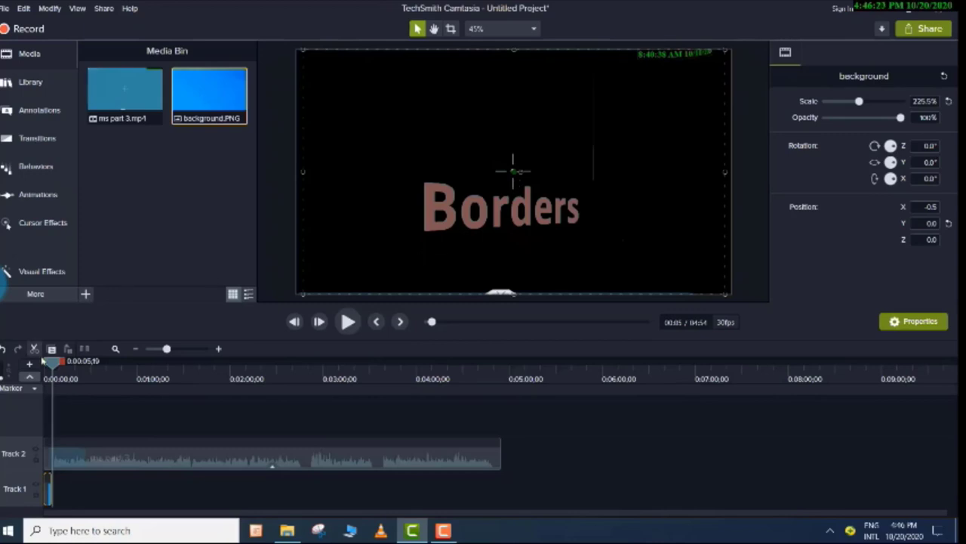
Return the playhead to the start and extend the background clip on Track 1 to the end of the ms part 3 clip.
drag(56, 370, 45, 370)
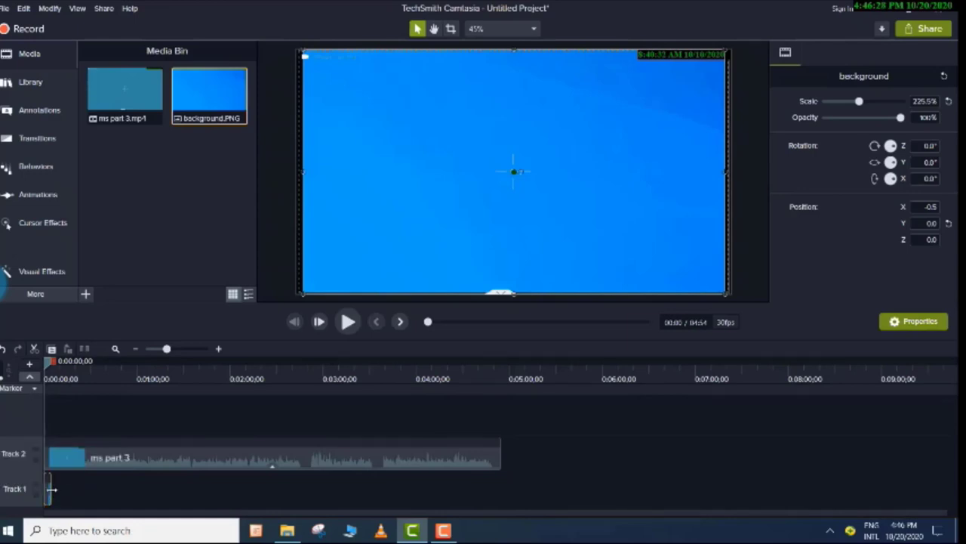
drag(51, 490, 502, 498)
click(504, 502)
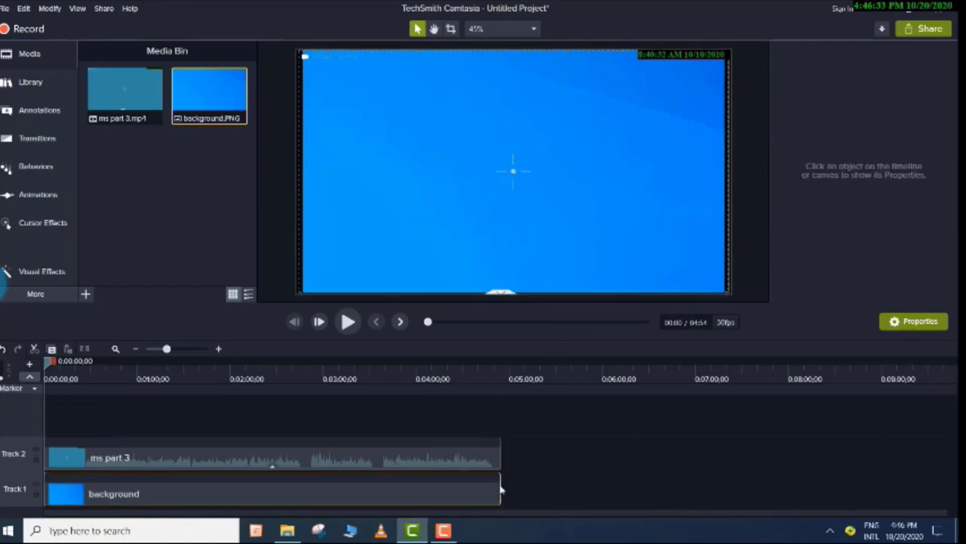
click(500, 489)
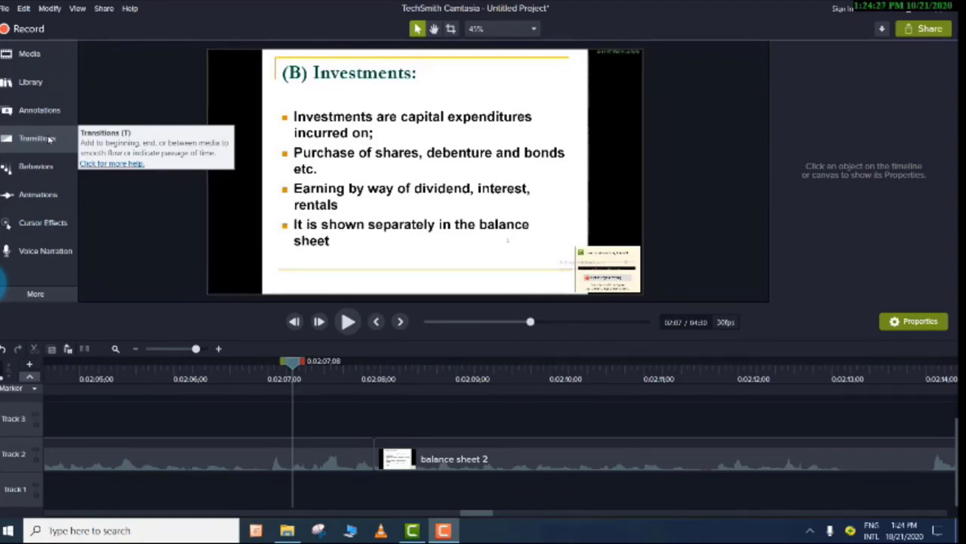
Add a Page roll transition at the cut in the balance sheet 2 video on Track 2, and replace it with Fade.
click(37, 138)
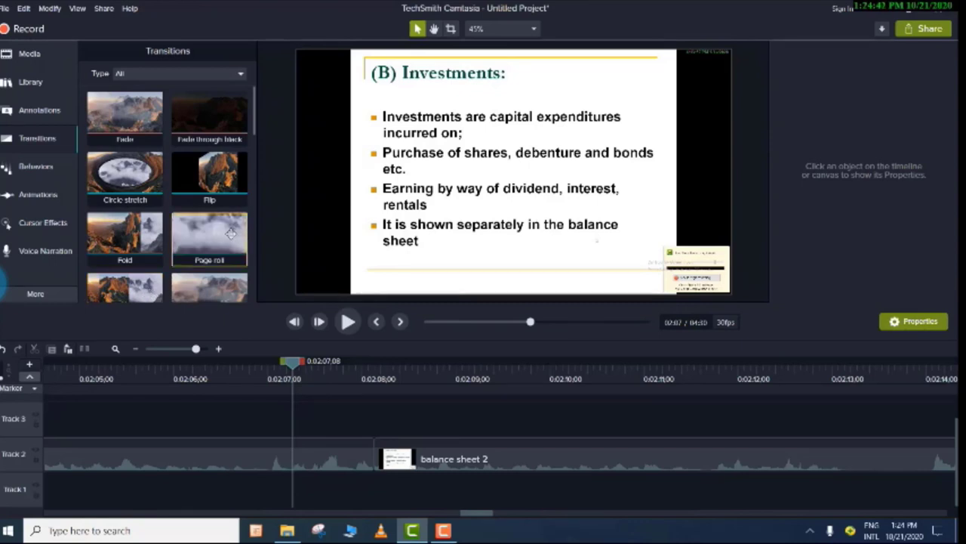
drag(230, 234, 371, 453)
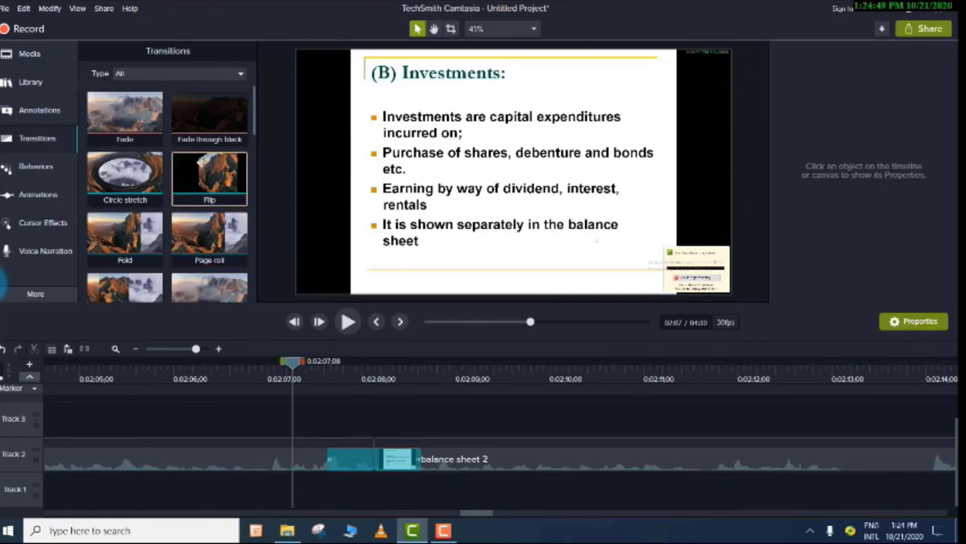
drag(144, 127, 371, 457)
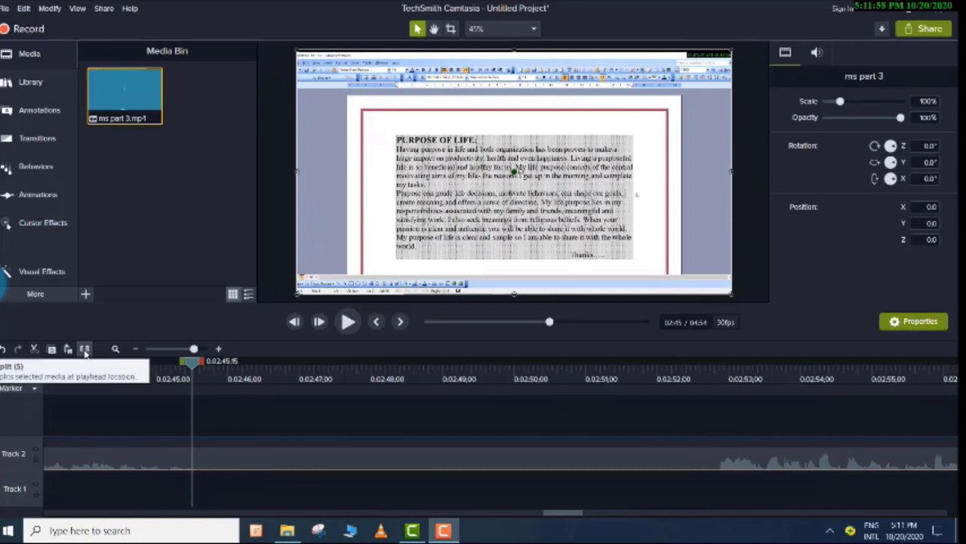
Split the ms part 3 clip on Track 2 at 0:02:45;15 and at 0:02:52;25 to isolate its silent section.
click(85, 349)
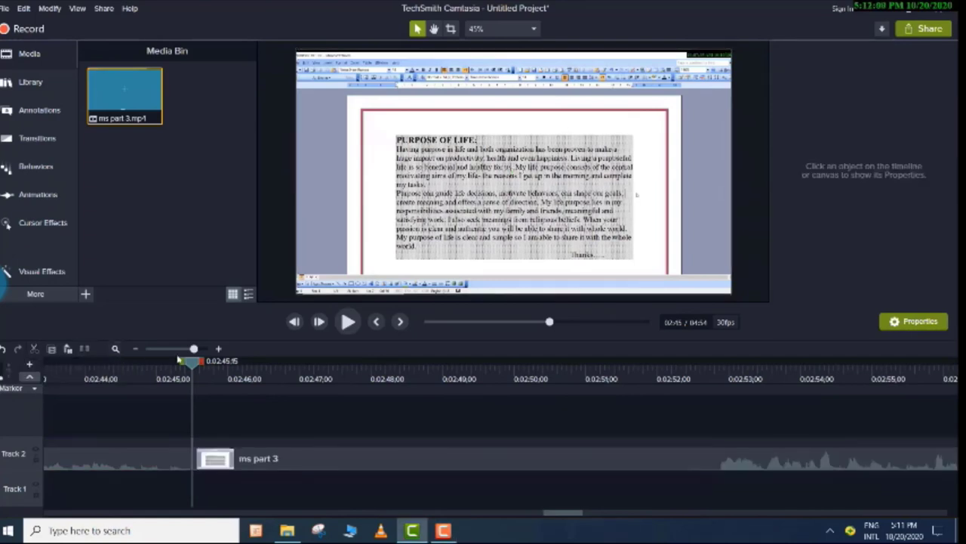
drag(194, 362, 719, 423)
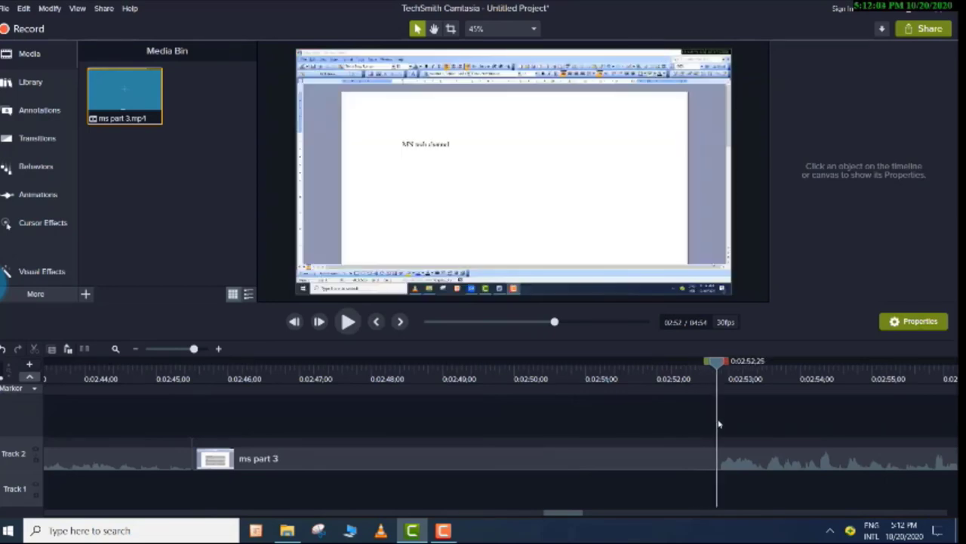
click(577, 457)
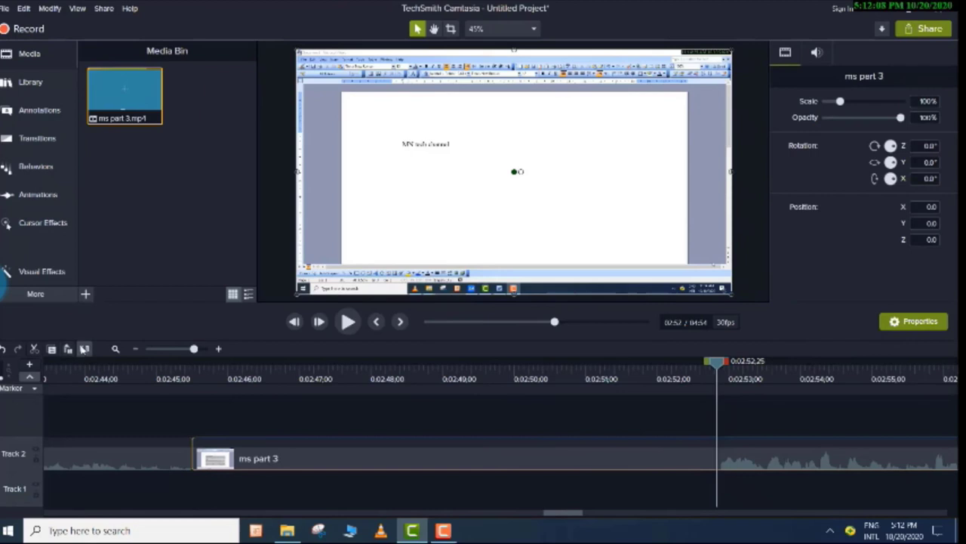
click(84, 349)
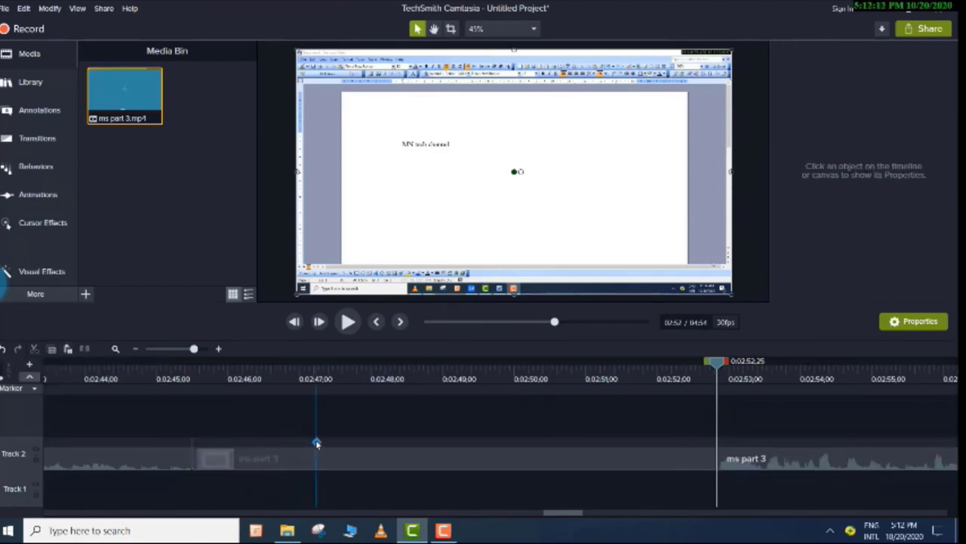
Delete the silent section between the two cuts and move the following ms part 3 clip back to close the gap.
click(316, 443)
click(379, 453)
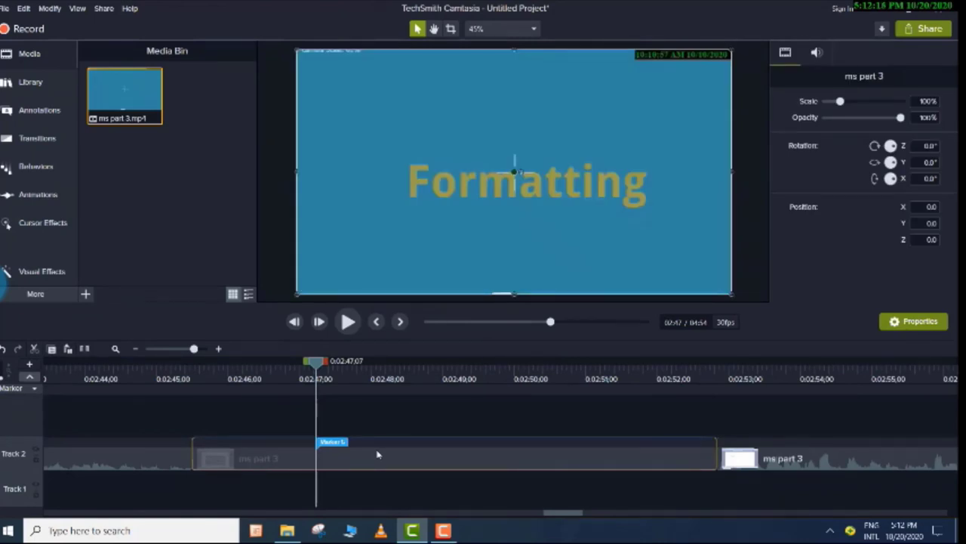
right_click(377, 454)
click(335, 189)
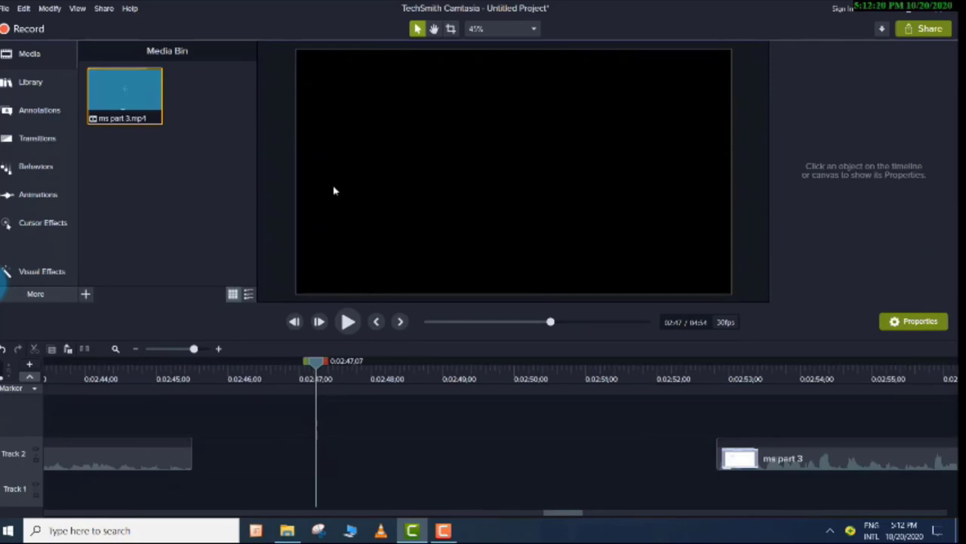
drag(856, 462, 166, 459)
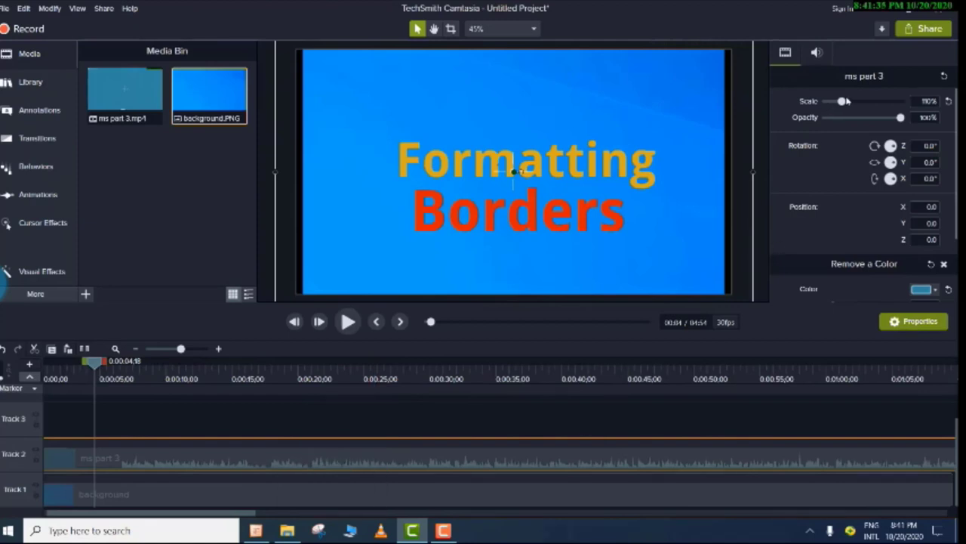
Try out the scale and opacity of the ms part 3 clip, shrinking it to about 73.4%.
drag(842, 102, 903, 120)
click(874, 118)
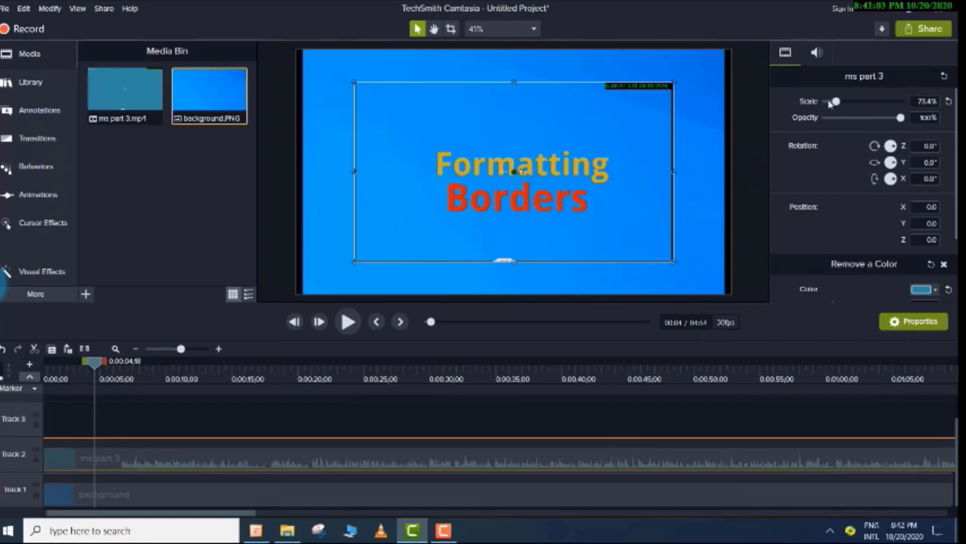
drag(836, 101, 836, 101)
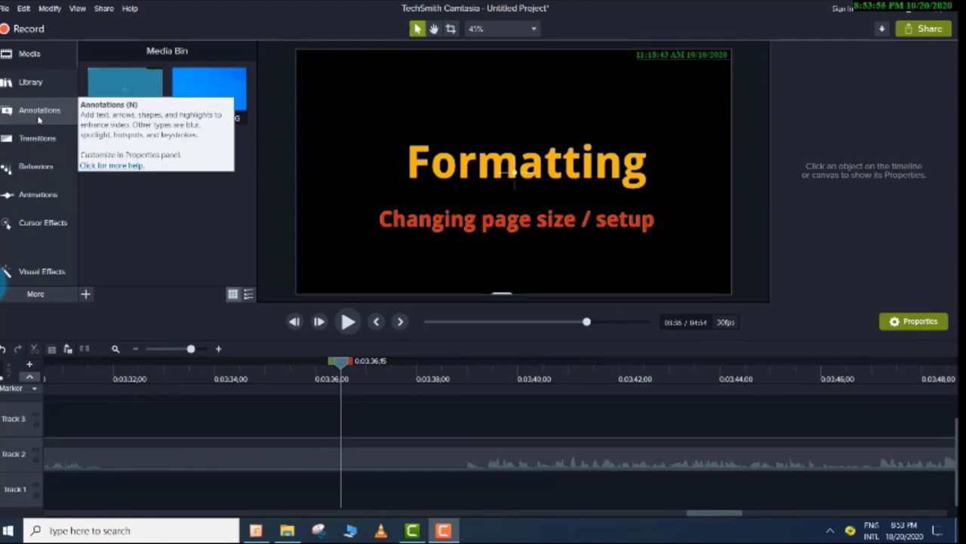
Add a white rectangular Basic callout at 0:03:39;20 on Track 3, placed and widened along the lower-left edge of the canvas.
click(40, 113)
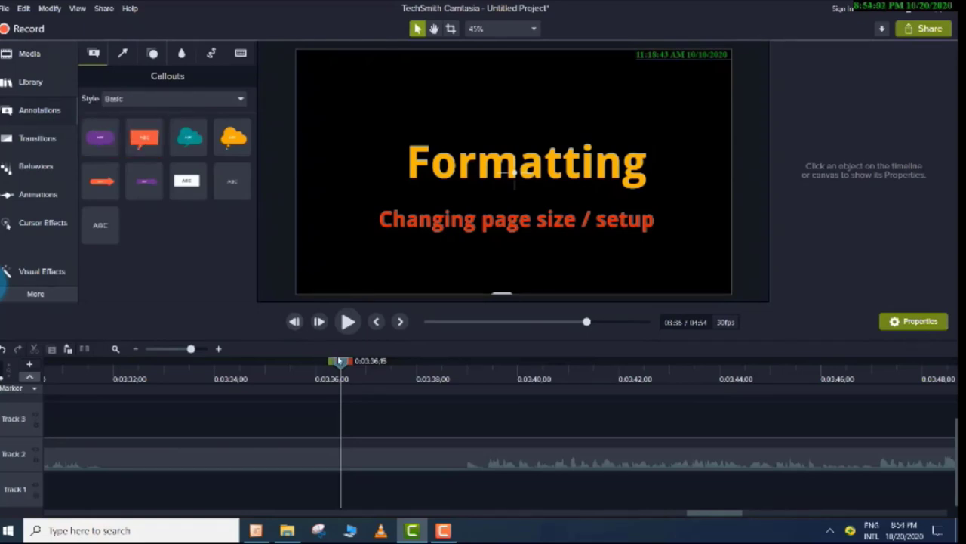
drag(341, 362, 500, 385)
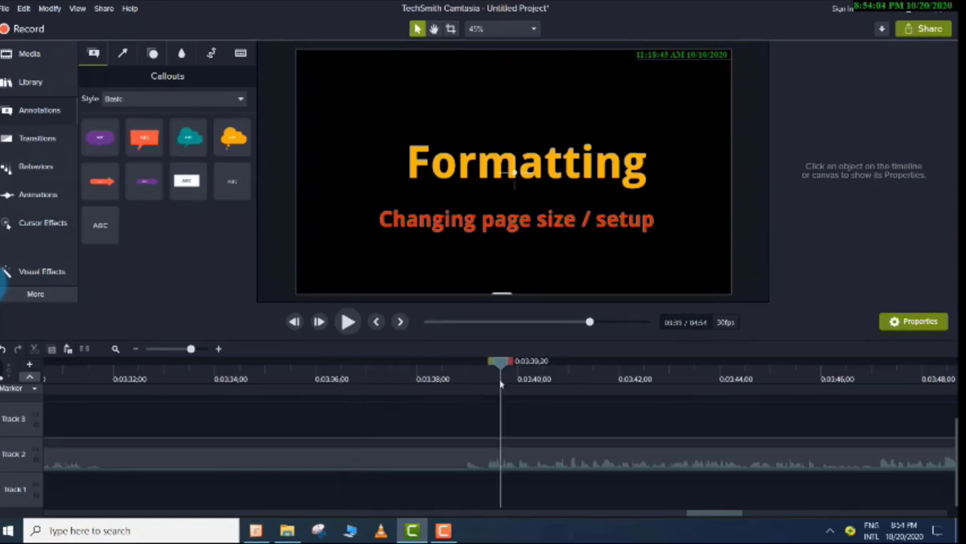
drag(187, 181, 515, 277)
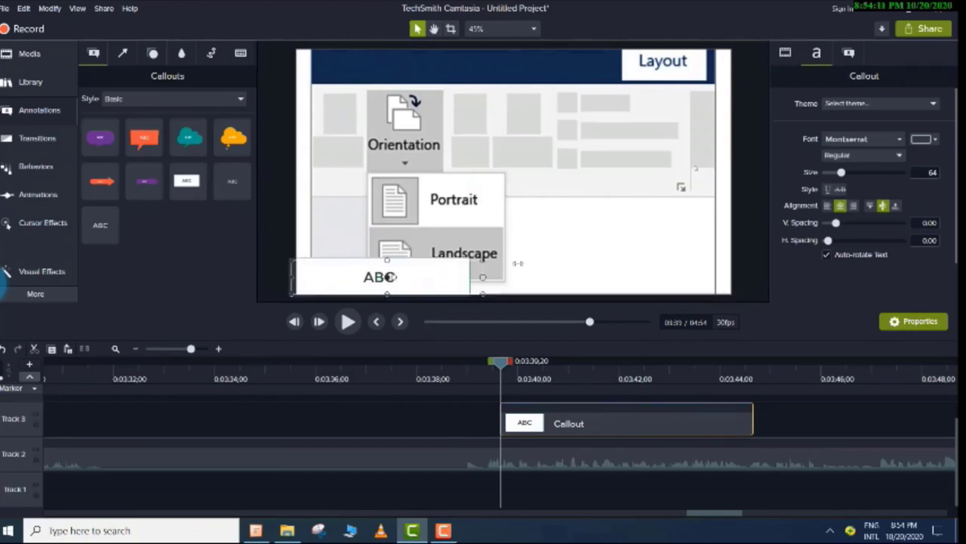
mouse_move(181, 180)
mouse_down()
mouse_move(521, 381)
mouse_move(188, 182)
mouse_up()
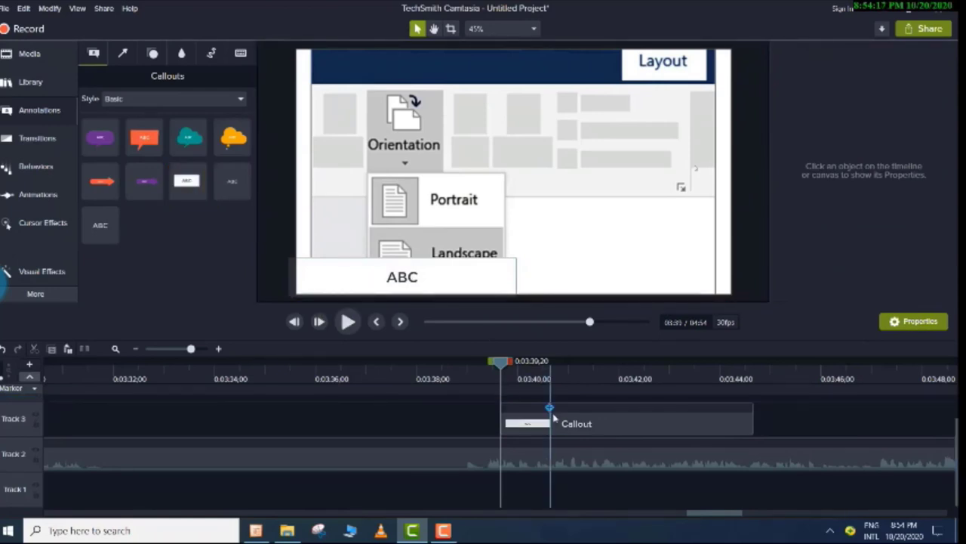
Replace the callout's placeholder text with "Camtasia studio".
click(403, 279)
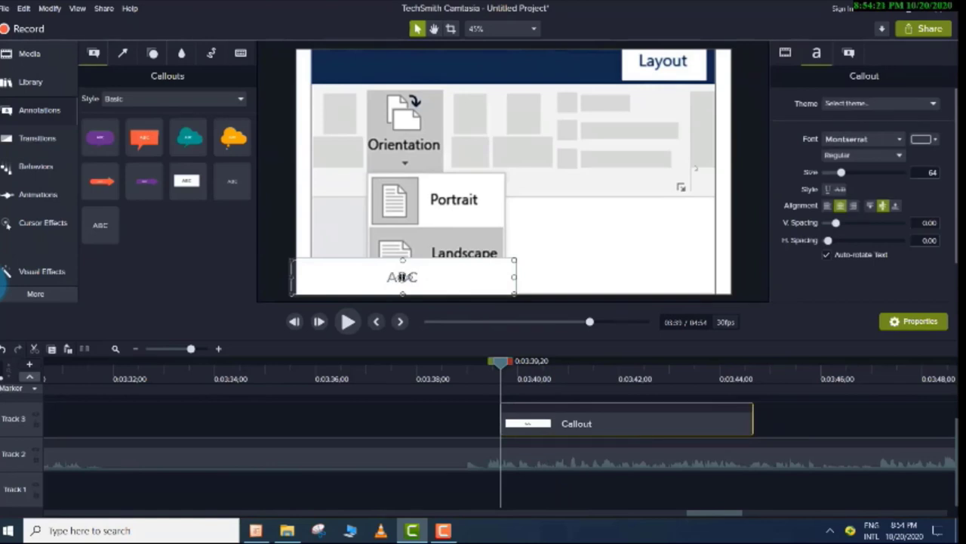
double_click(402, 277)
key(BackSpace)
text(Camtasia )
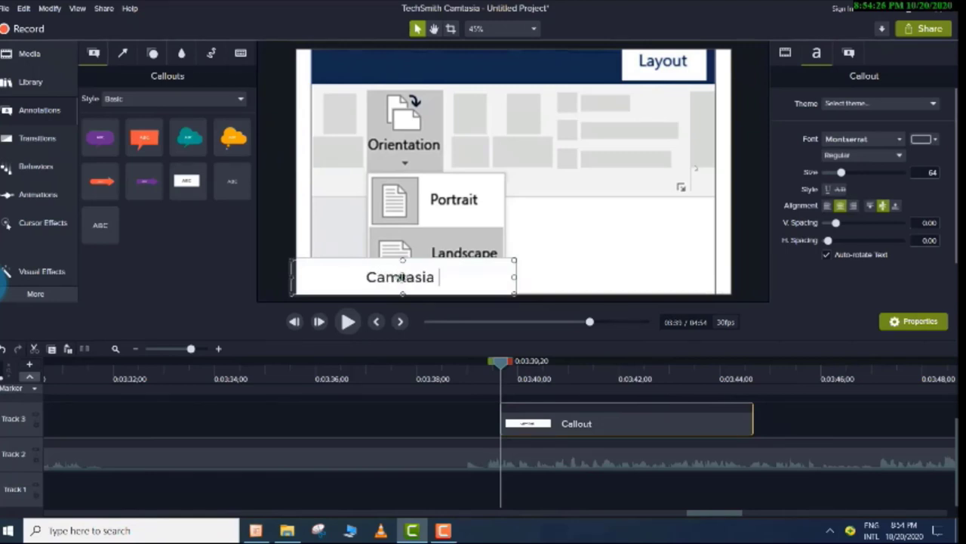
text(sti)
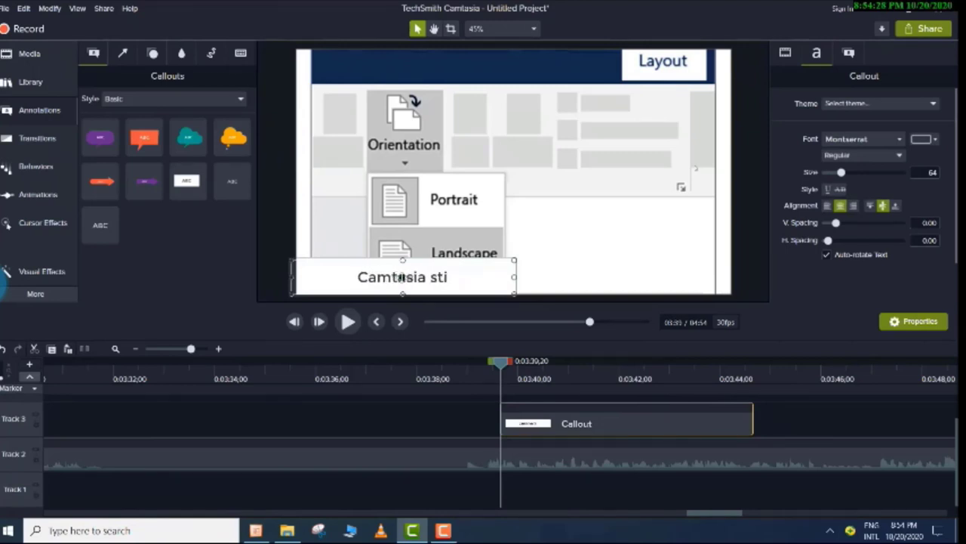
key(BackSpace)
text(udio)
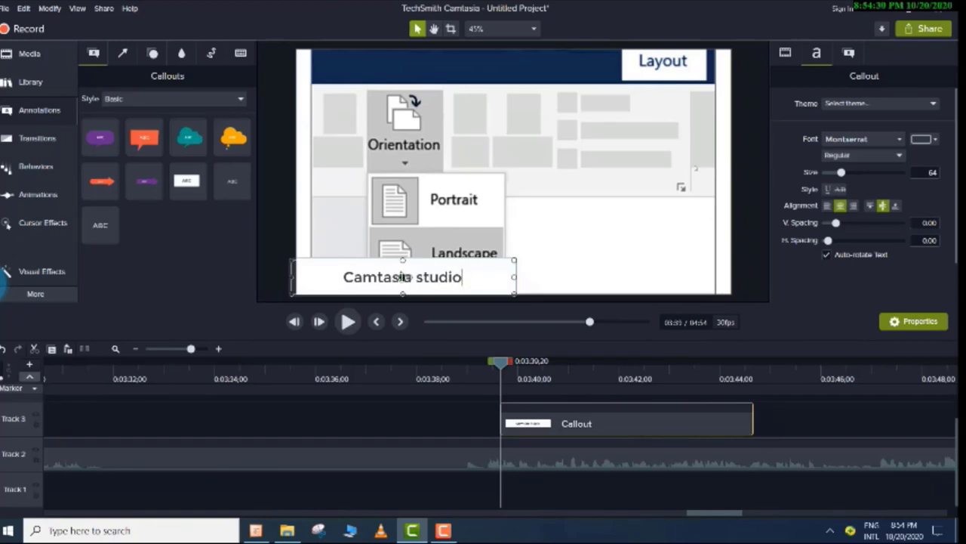
click(721, 288)
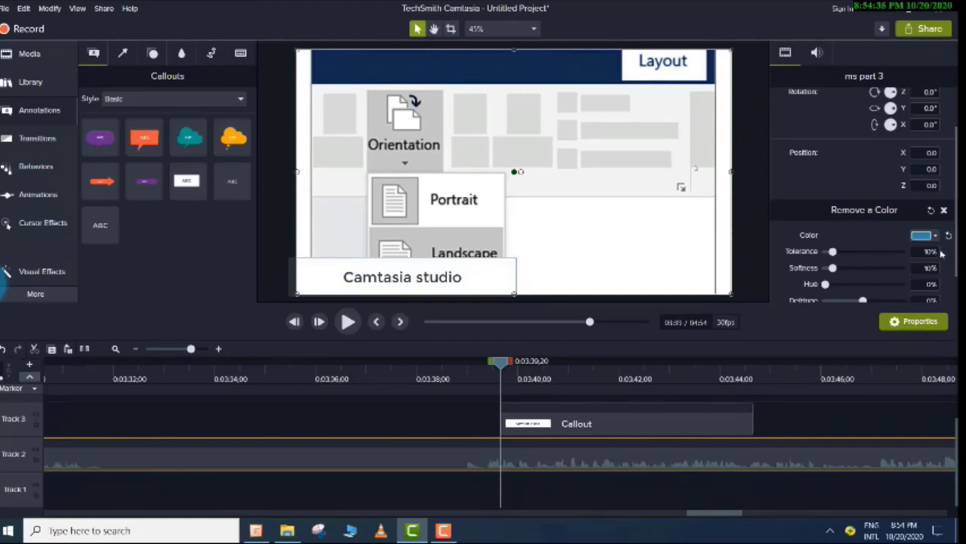
Change the callout text's font colour to blue #447194 and increase its font size above 64.
click(458, 277)
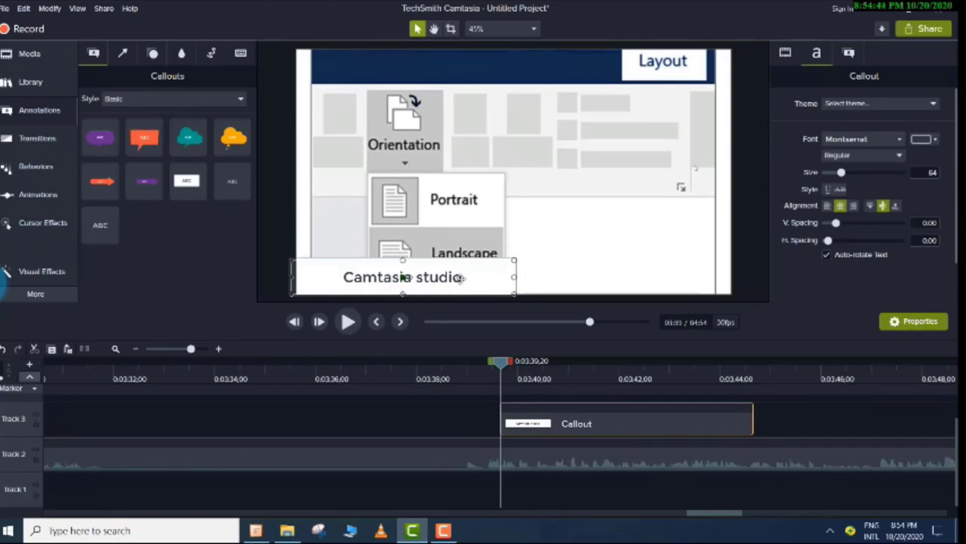
click(936, 140)
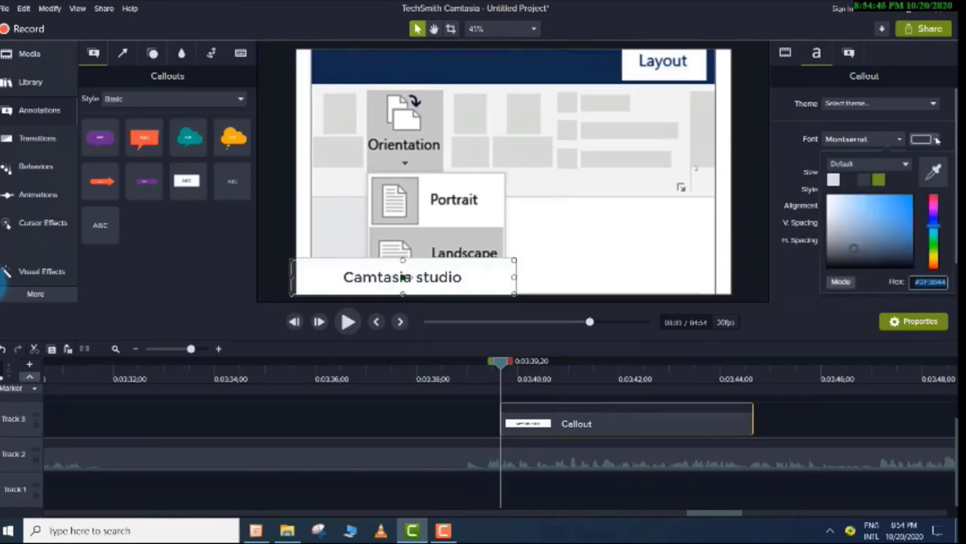
click(875, 226)
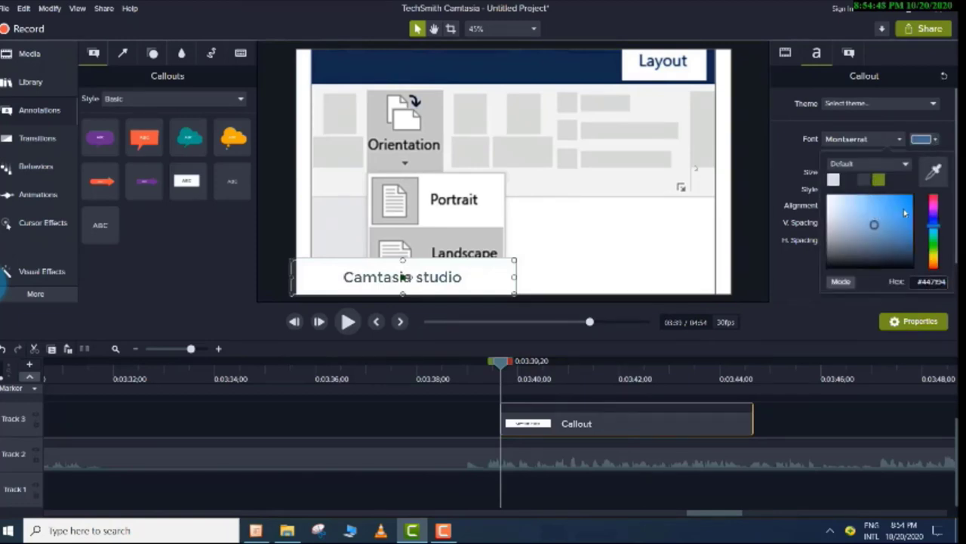
click(797, 170)
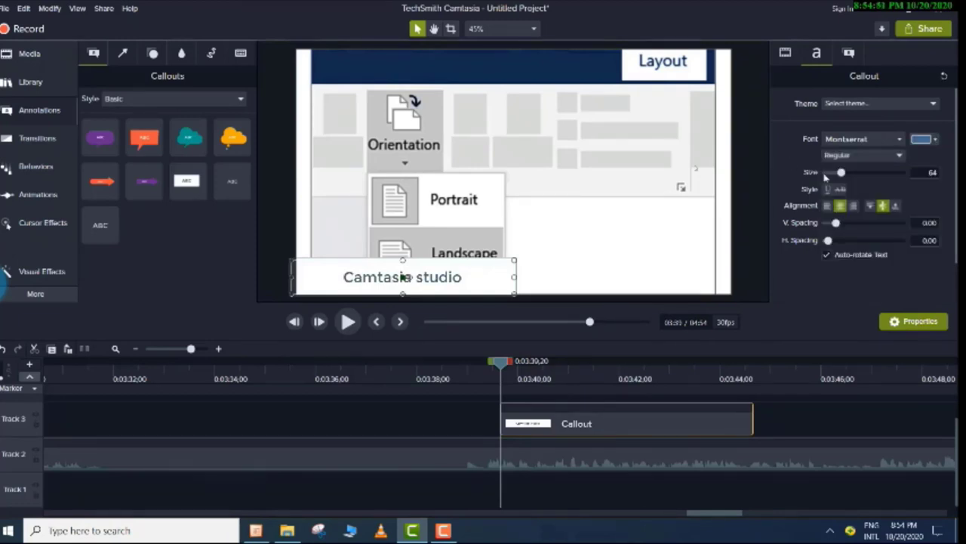
drag(841, 173, 851, 173)
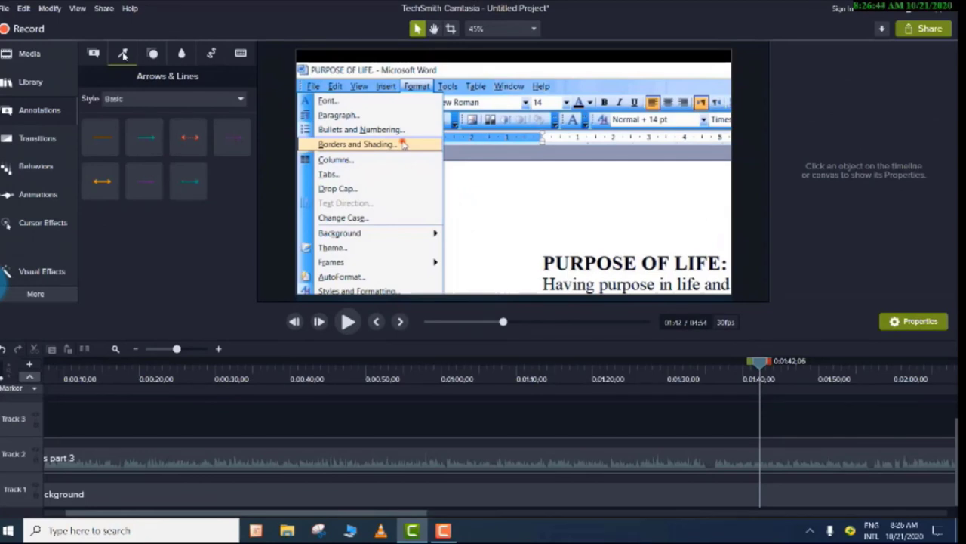
Add a Blur annotation at 0:01:42;06 and place it over the Format menu in the video, widened to the menu's width.
click(154, 54)
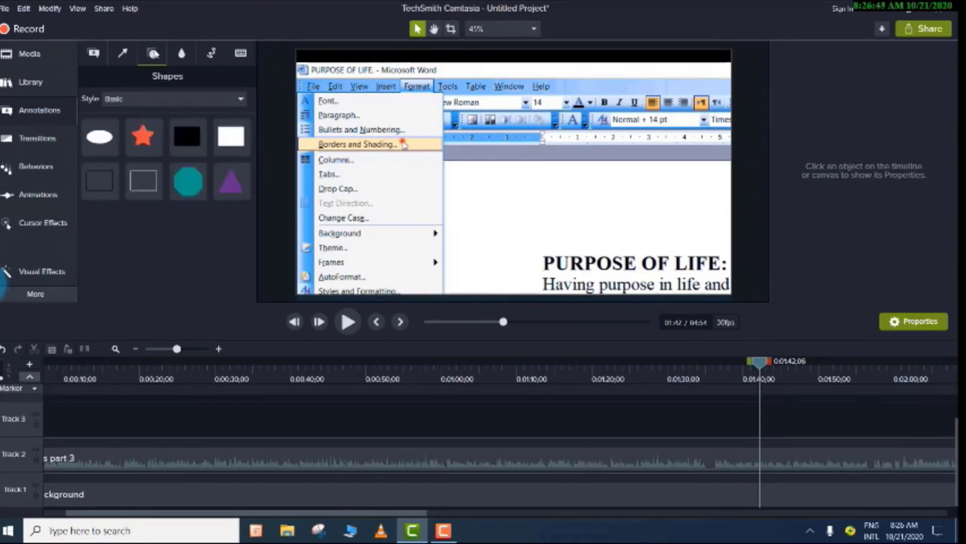
click(181, 56)
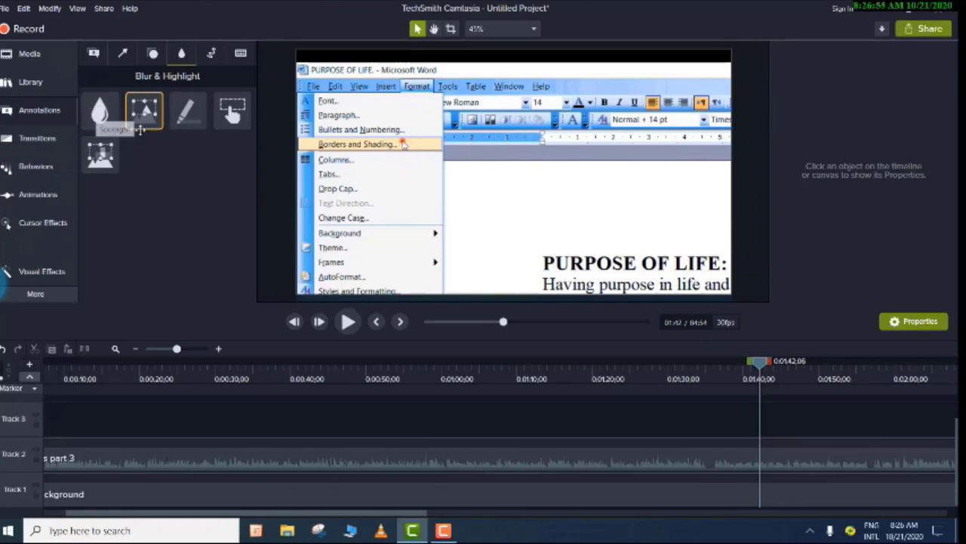
double_click(102, 110)
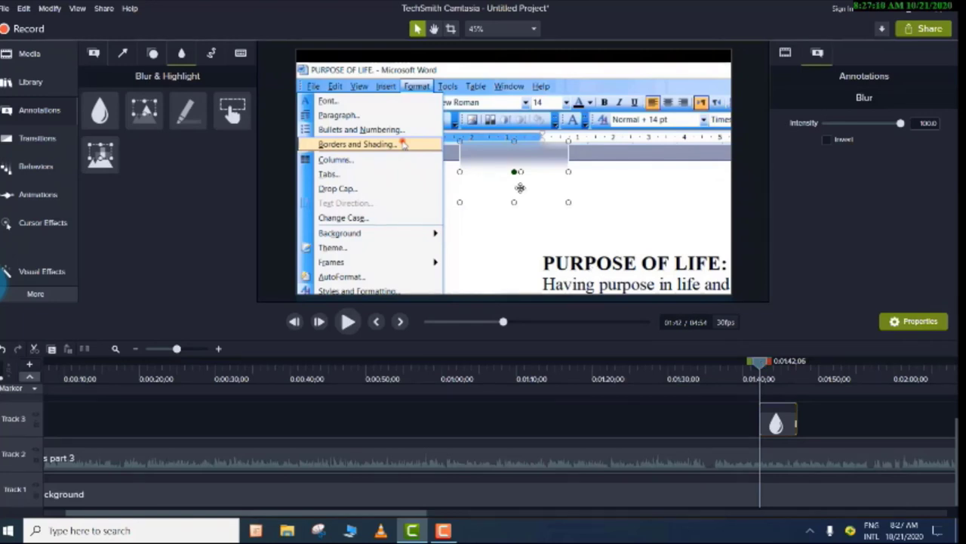
mouse_move(520, 186)
mouse_down()
mouse_move(355, 152)
mouse_move(451, 144)
mouse_up()
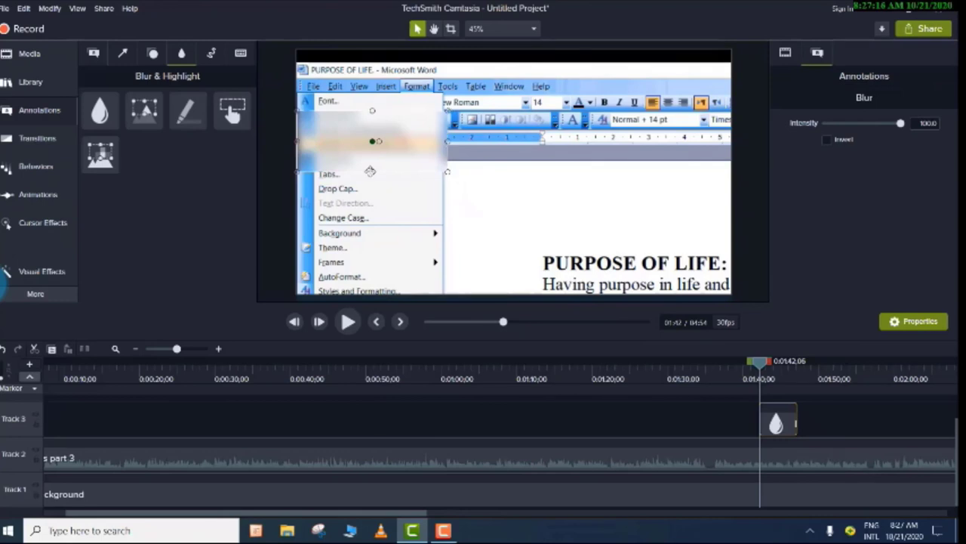
Reduce the blur's height to cover only the Borders and Shading entry, and extend the blur's duration on Track 3.
drag(373, 172, 371, 149)
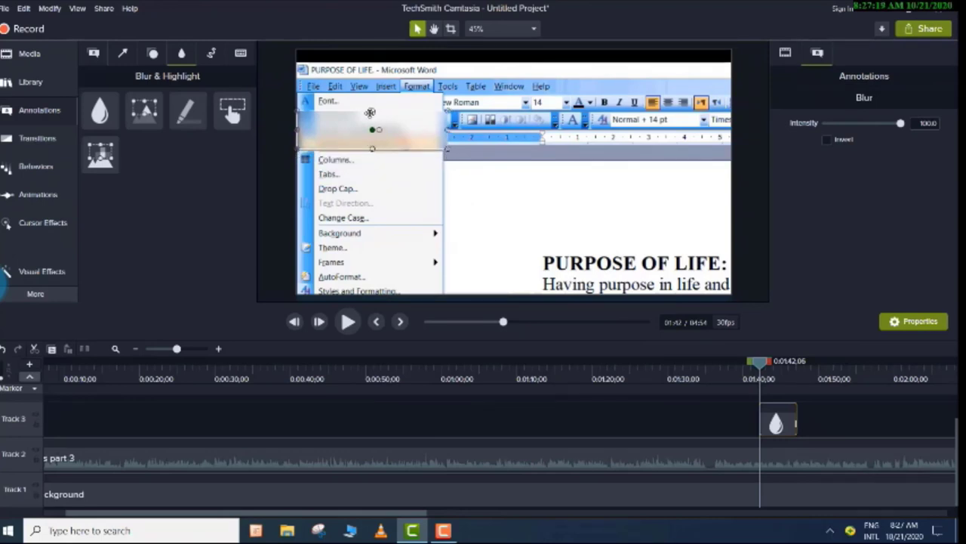
drag(371, 111, 378, 134)
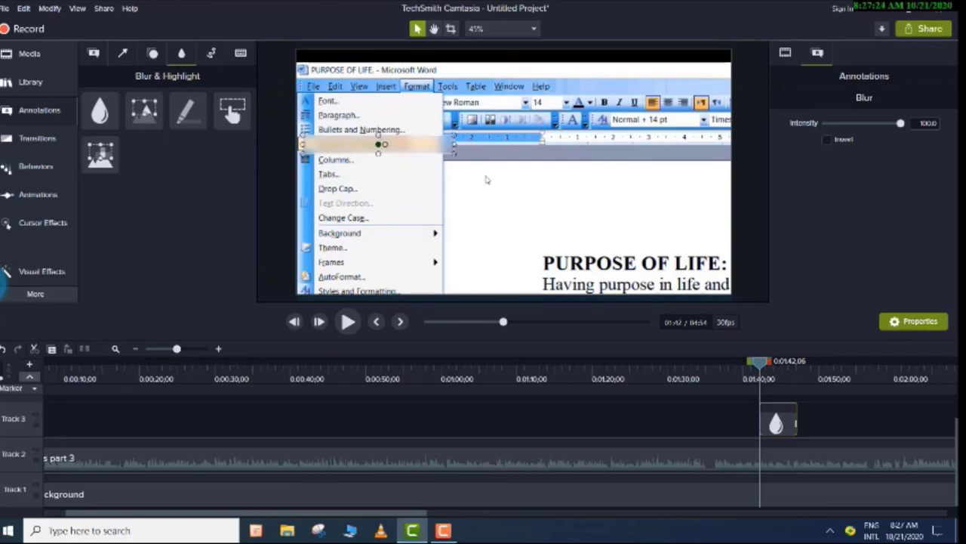
click(485, 176)
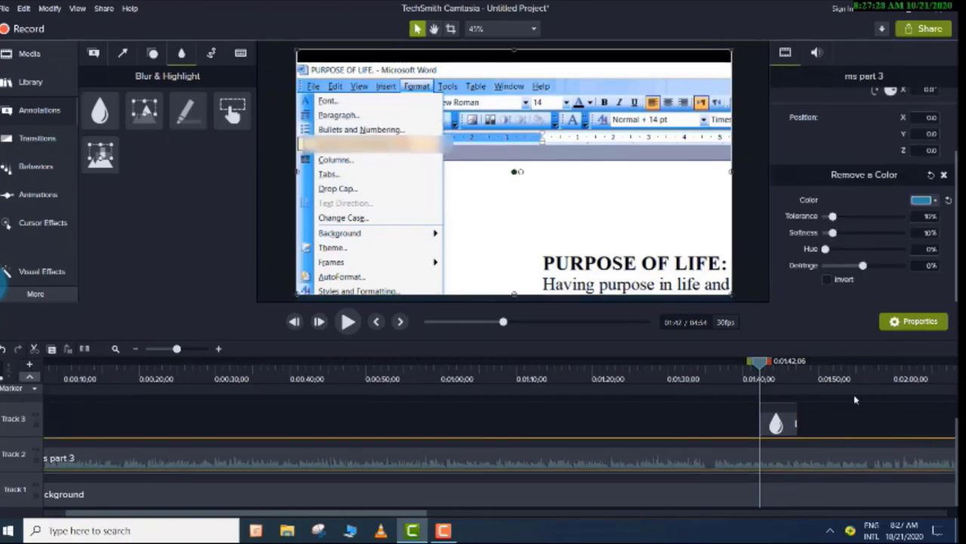
click(800, 419)
drag(810, 417, 943, 419)
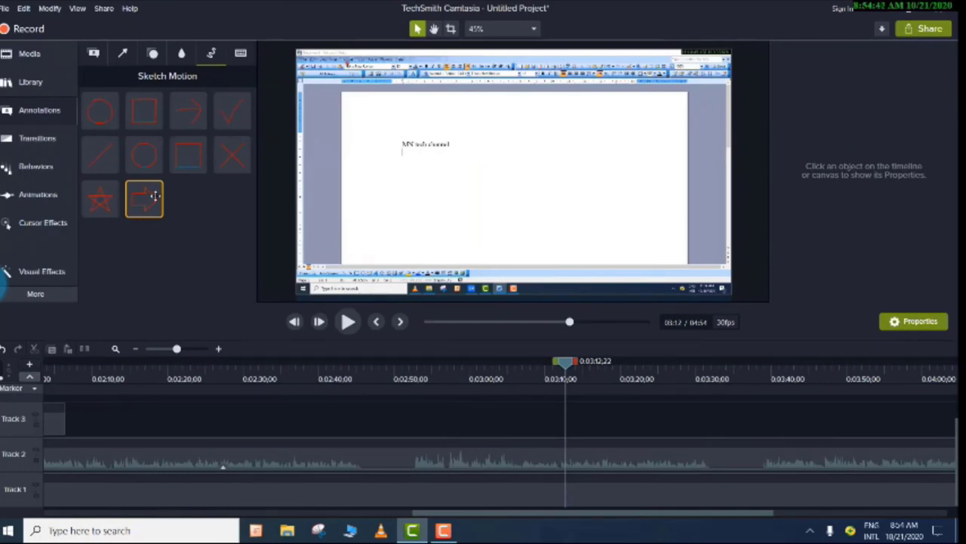
Add a Sketch Motion block arrow at 0:03:12;22 on Track 3, position it at the page's lower left, and extend its duration.
drag(153, 196, 583, 428)
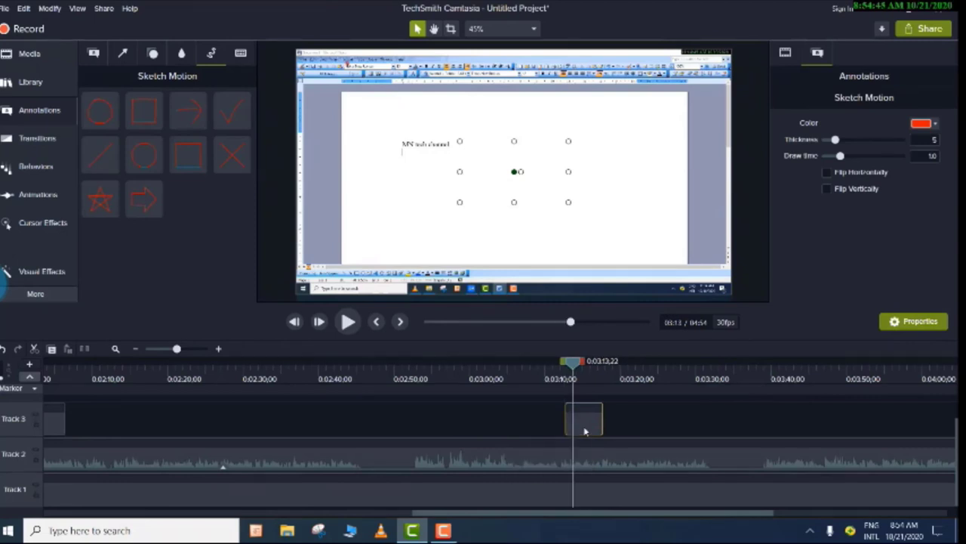
mouse_move(478, 176)
mouse_down()
mouse_move(457, 196)
mouse_move(395, 218)
mouse_move(377, 240)
mouse_up()
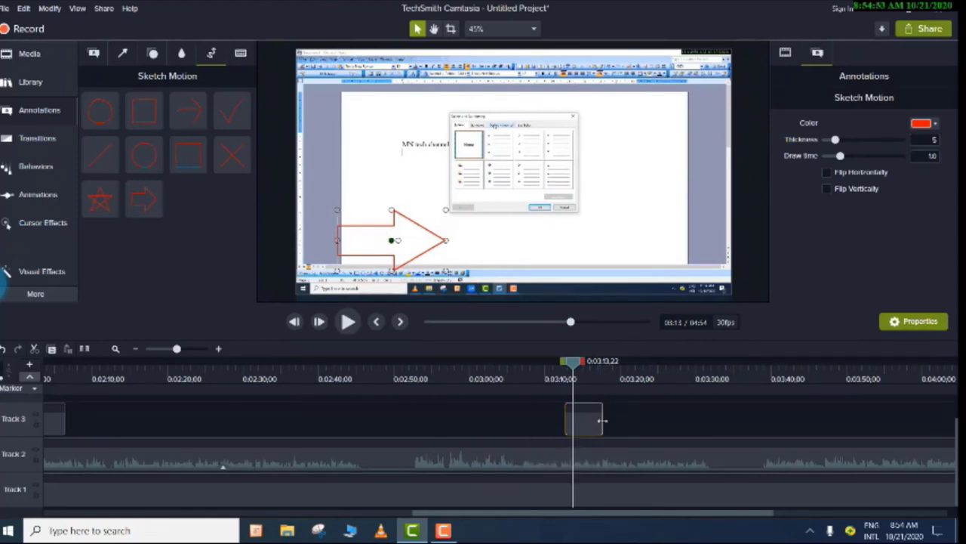
drag(602, 421, 731, 420)
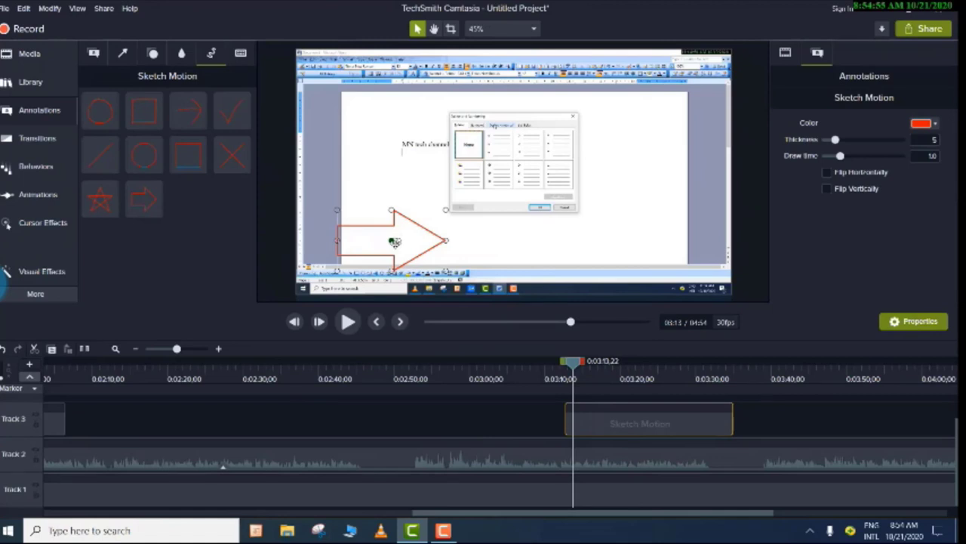
mouse_move(394, 242)
mouse_down()
mouse_move(395, 126)
mouse_move(530, 126)
mouse_move(408, 209)
mouse_move(389, 252)
mouse_move(395, 237)
mouse_up()
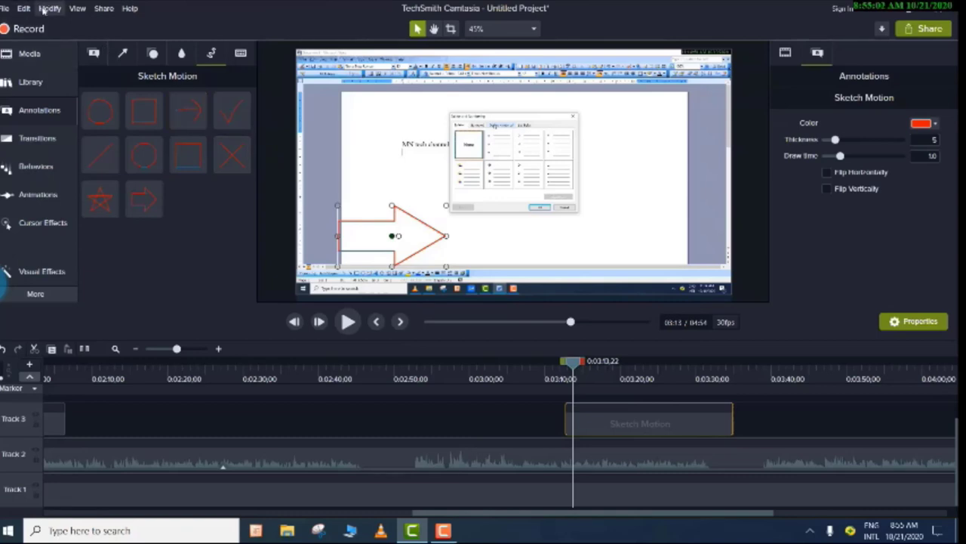
Add a custom animation to the sketch-motion arrow at 0:03:13;22, move the arrow to the page's upper left, and preview the motion.
click(45, 9)
mouse_move(68, 57)
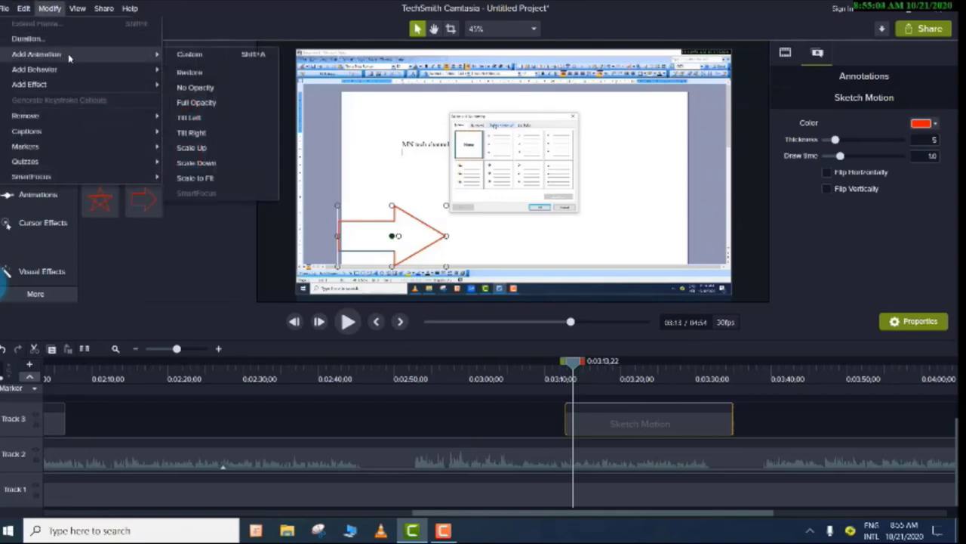
click(186, 56)
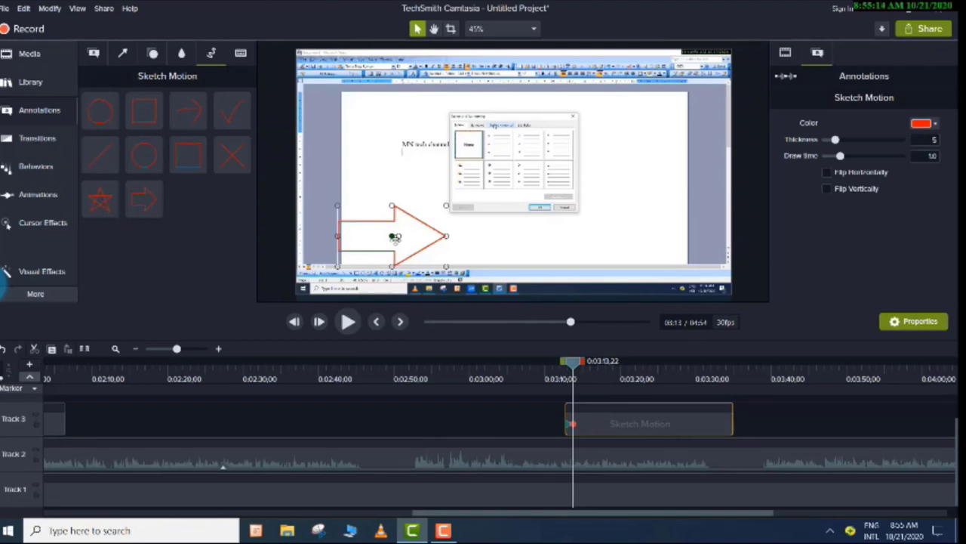
mouse_move(395, 237)
mouse_down()
mouse_move(389, 170)
mouse_move(409, 115)
mouse_up()
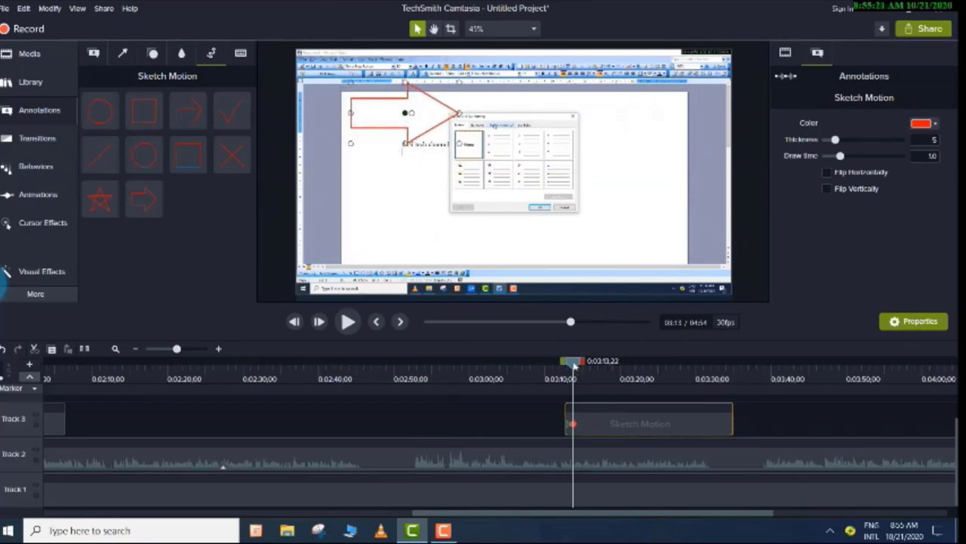
drag(573, 365, 565, 366)
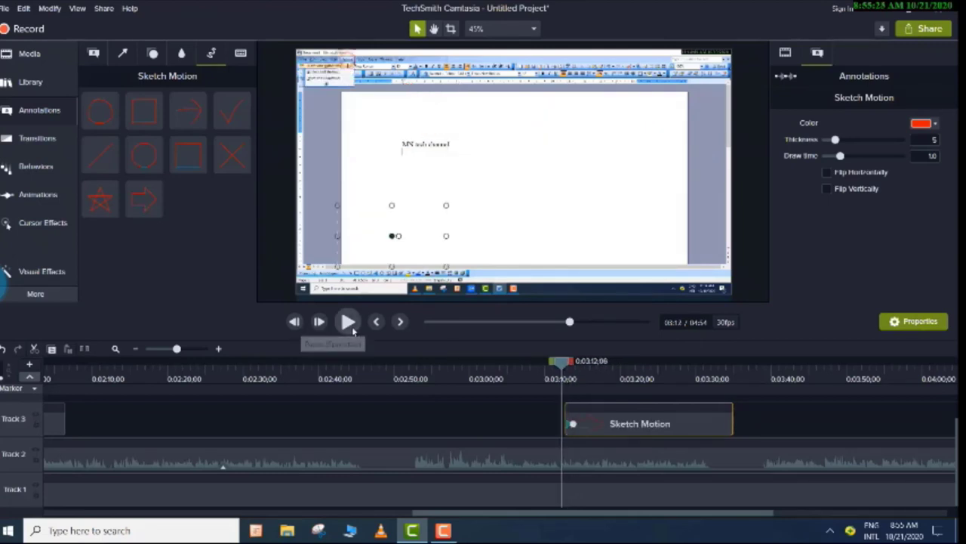
click(348, 321)
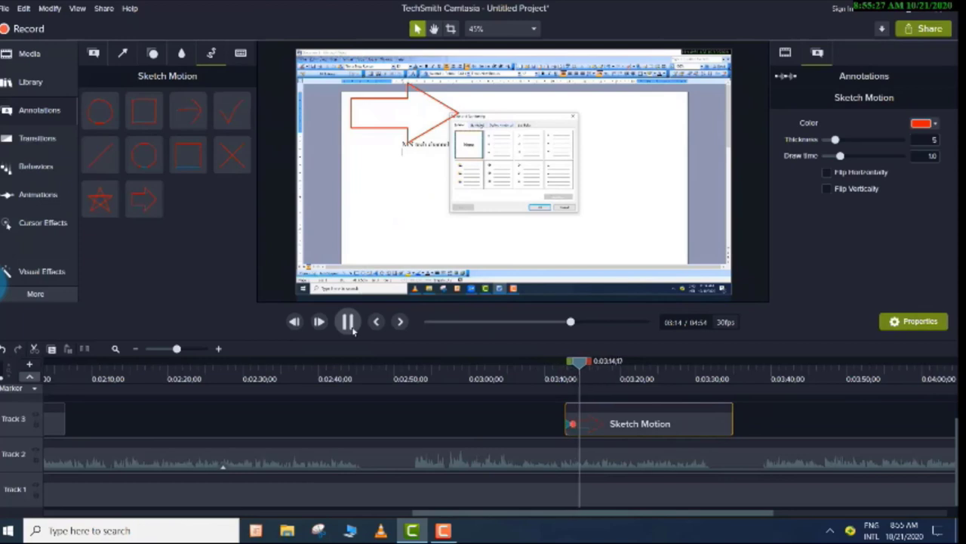
click(348, 324)
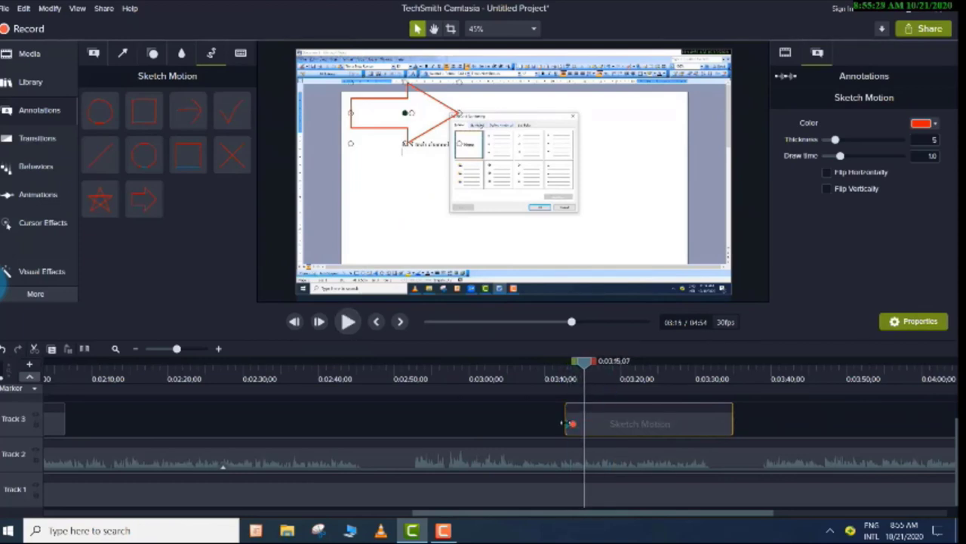
Shift the arrow's animation along the Sketch Motion clip to about 0:03:20 and extend the animation's duration.
drag(568, 427, 620, 424)
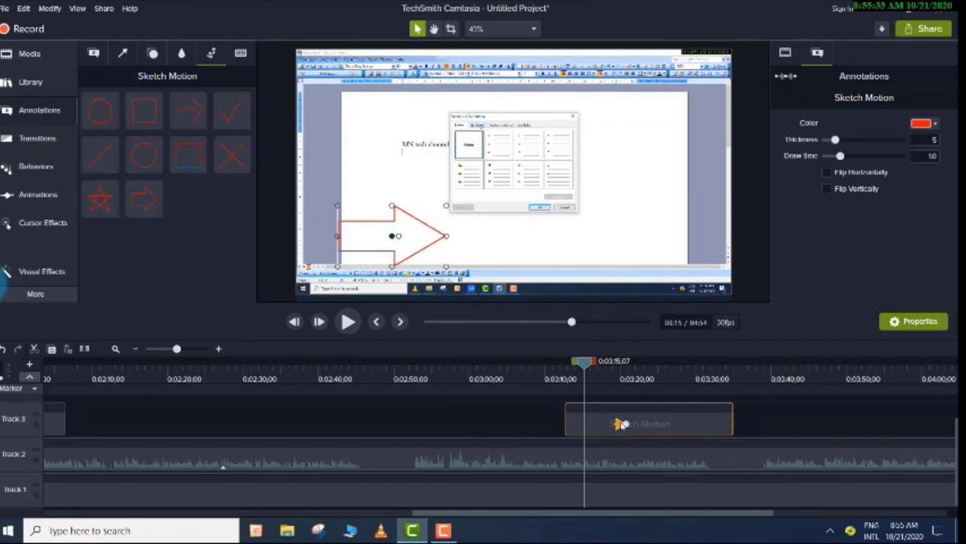
drag(584, 364, 600, 363)
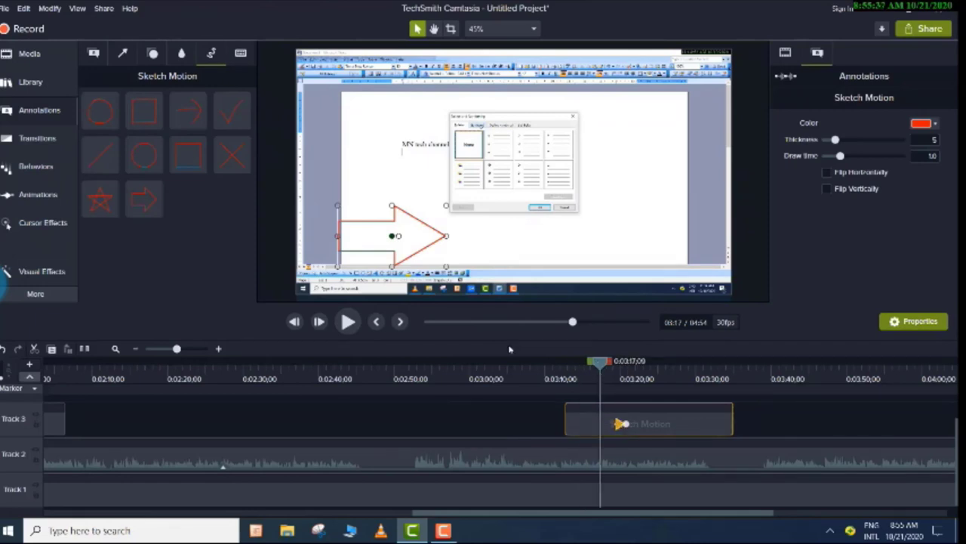
click(348, 322)
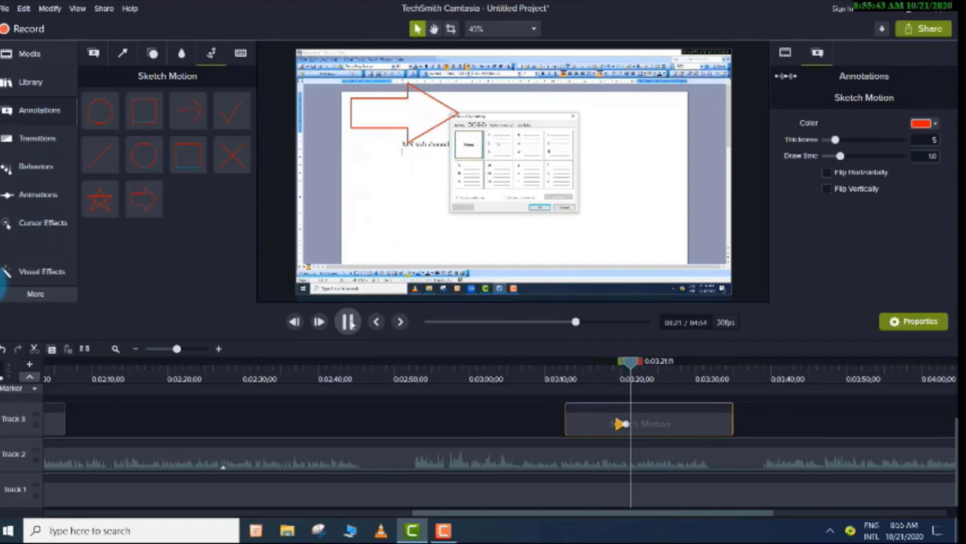
click(348, 321)
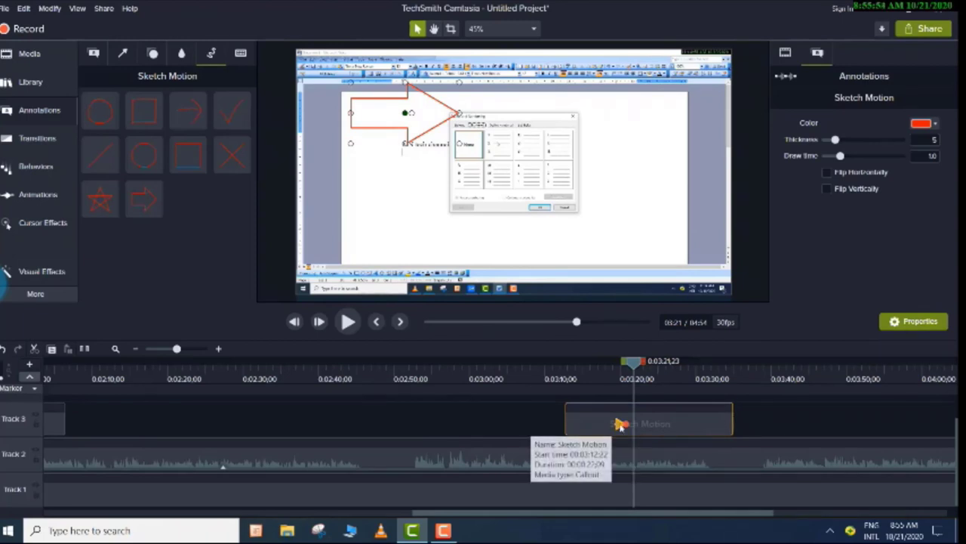
mouse_move(624, 424)
mouse_down()
mouse_move(722, 423)
mouse_move(638, 424)
mouse_up()
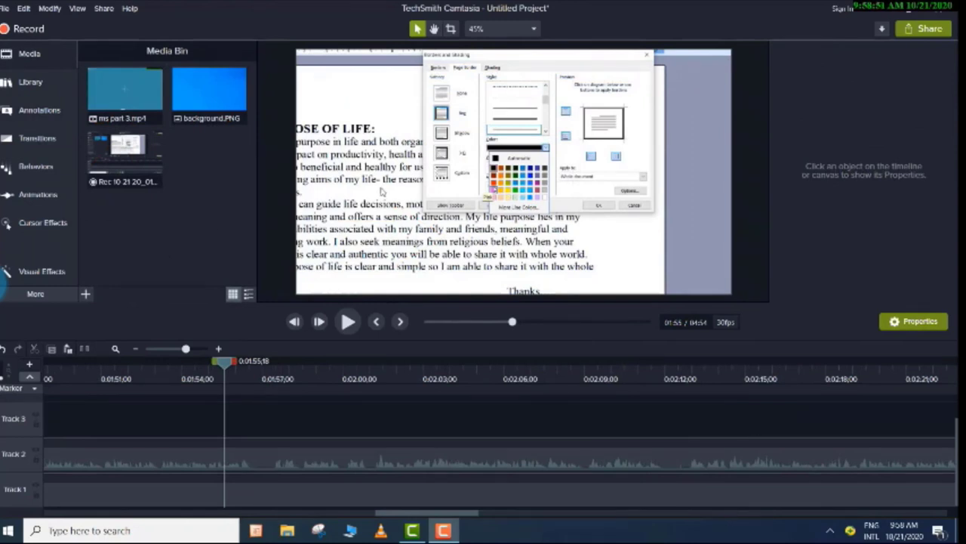
Add a Zoom-n-Pan animation at 0:01:55;18 that zooms to 218% on the upper part of the Borders and Shading dialog.
click(57, 197)
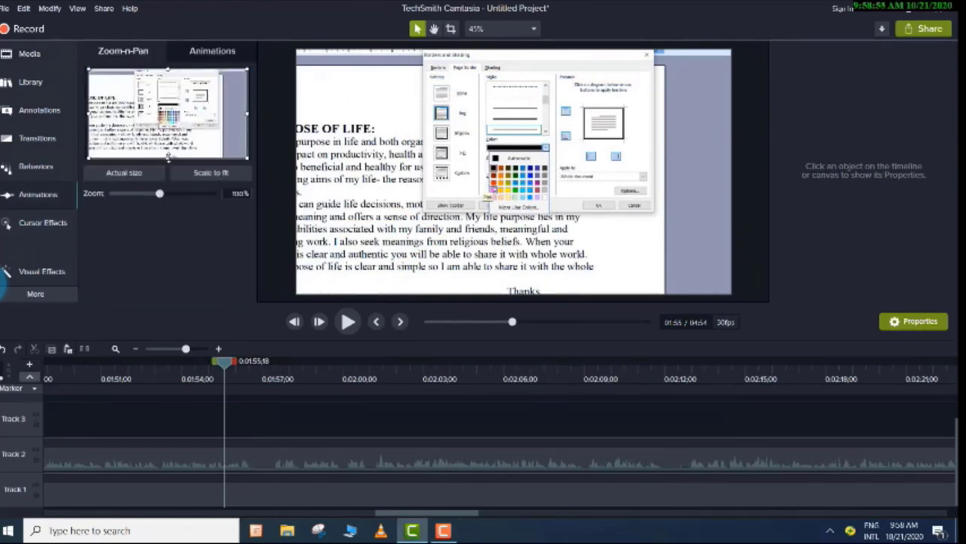
drag(168, 157, 174, 111)
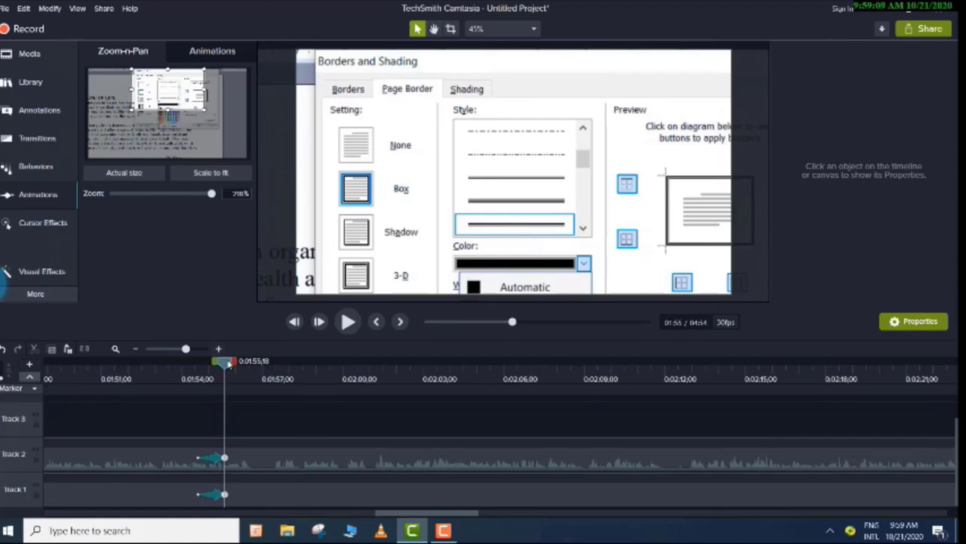
Add a Restore animation to the ms part 3 clip on Track 2 at 0:01:56;07.
drag(229, 362, 245, 367)
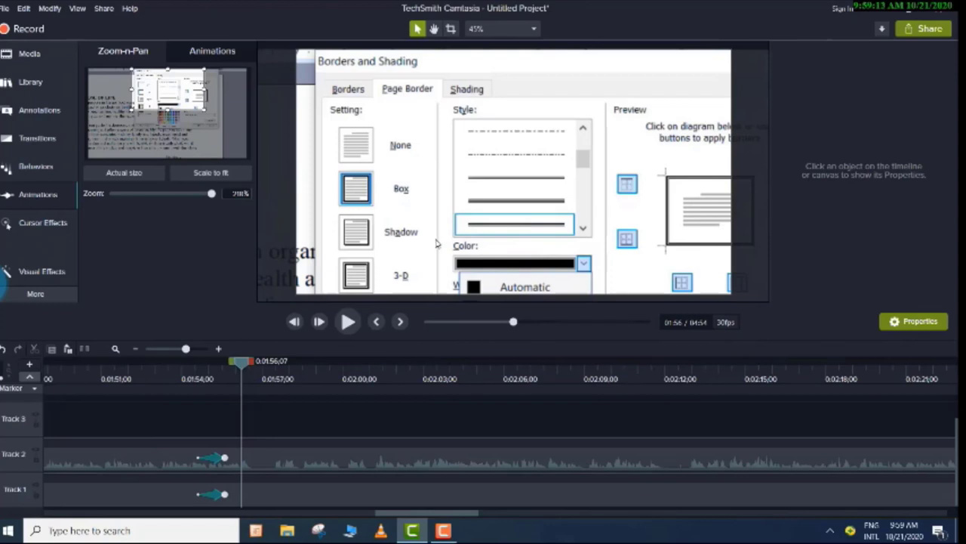
click(392, 453)
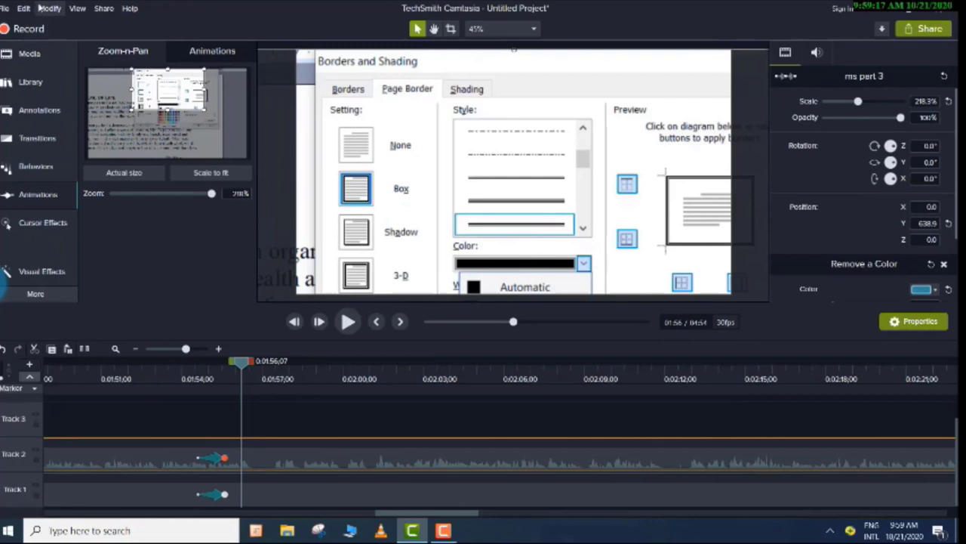
click(45, 8)
mouse_move(91, 53)
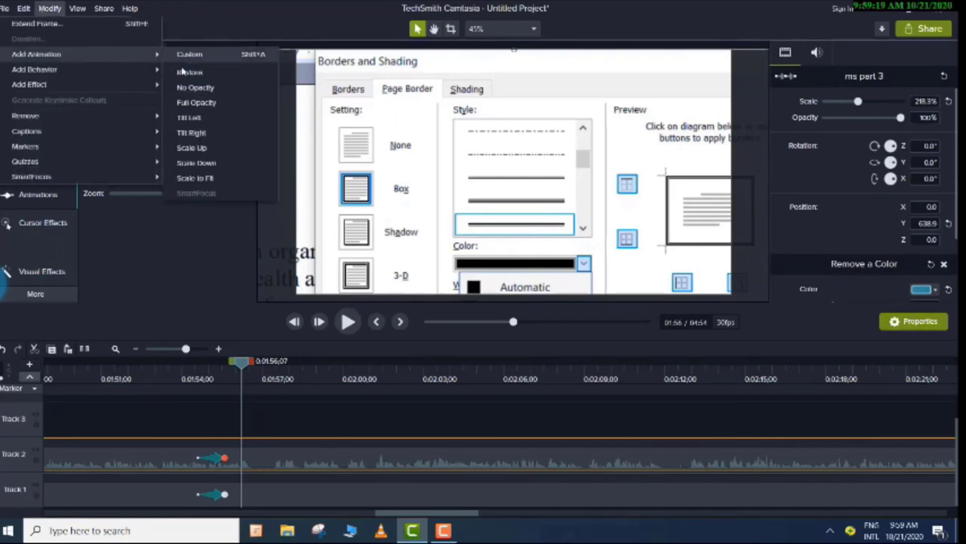
click(189, 72)
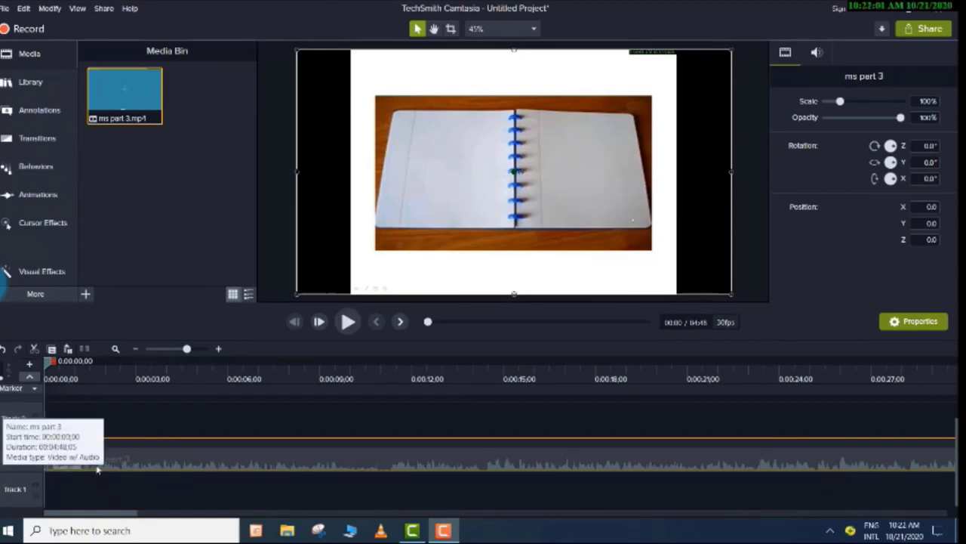
Record about 14 seconds of voice narration from the start of the timeline and save it as Narration 1 in m4a format.
click(22, 299)
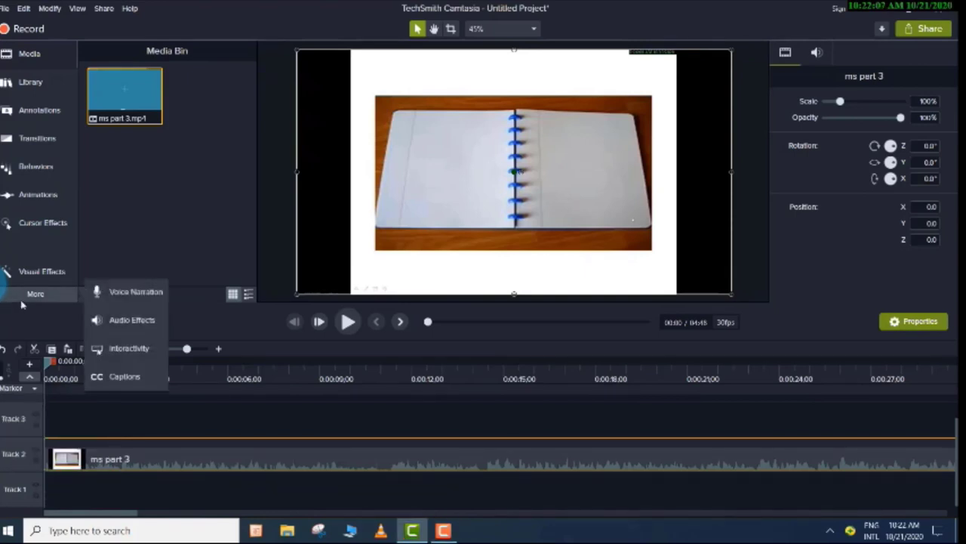
click(136, 293)
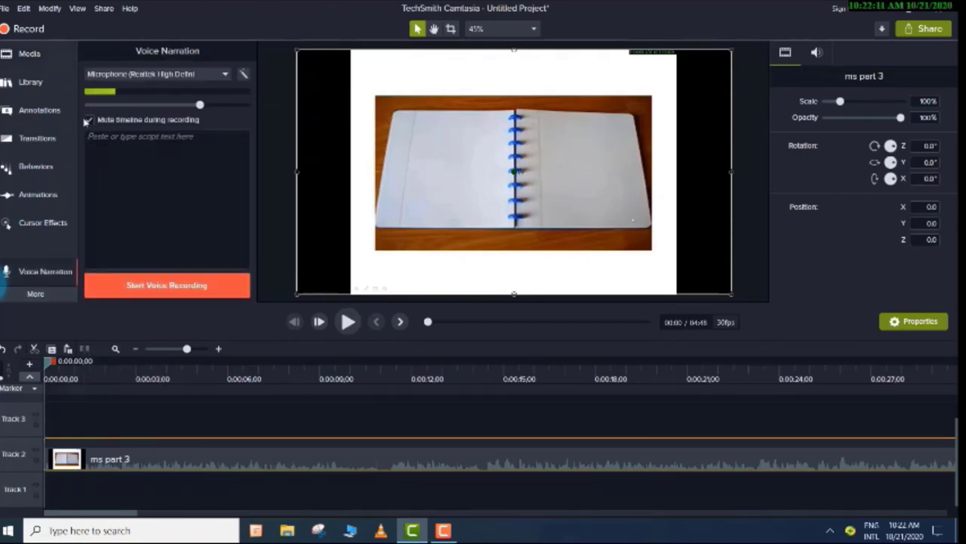
click(171, 284)
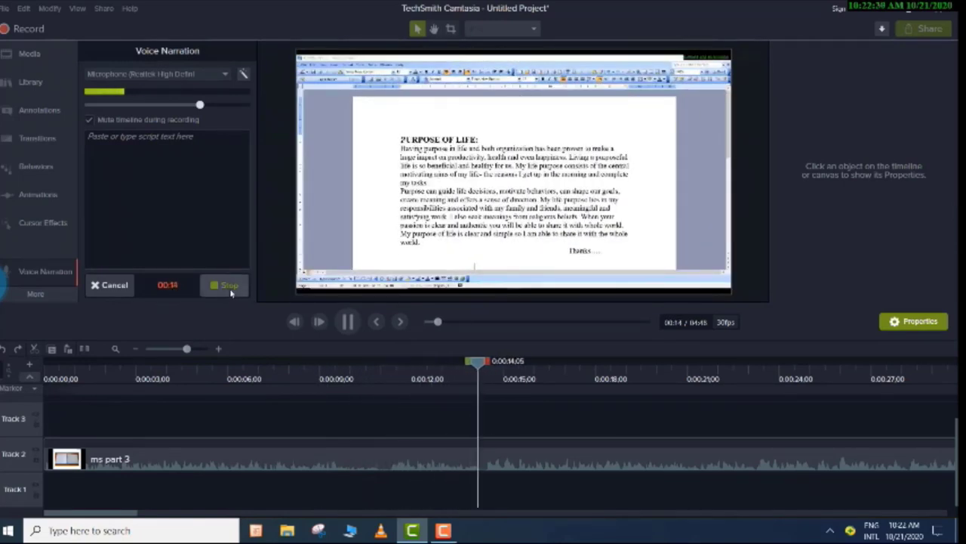
click(229, 286)
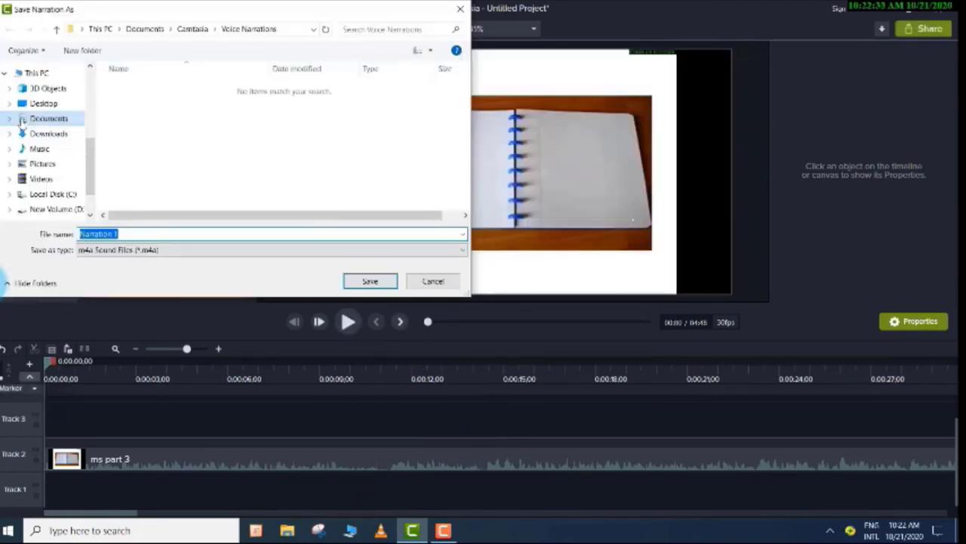
click(23, 121)
click(370, 281)
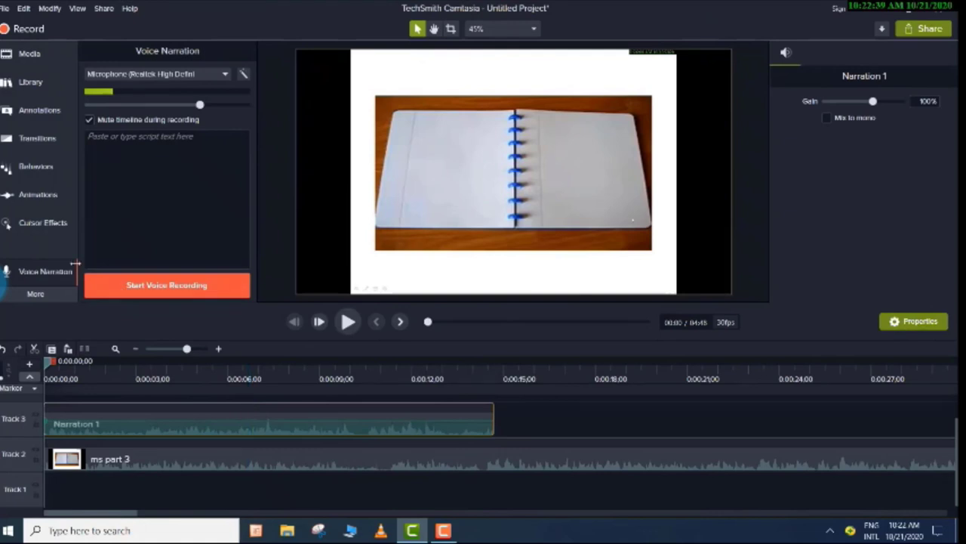
Close the voice narration tool, play back the beginning of the recorded narration, and return the playhead to the start.
click(53, 273)
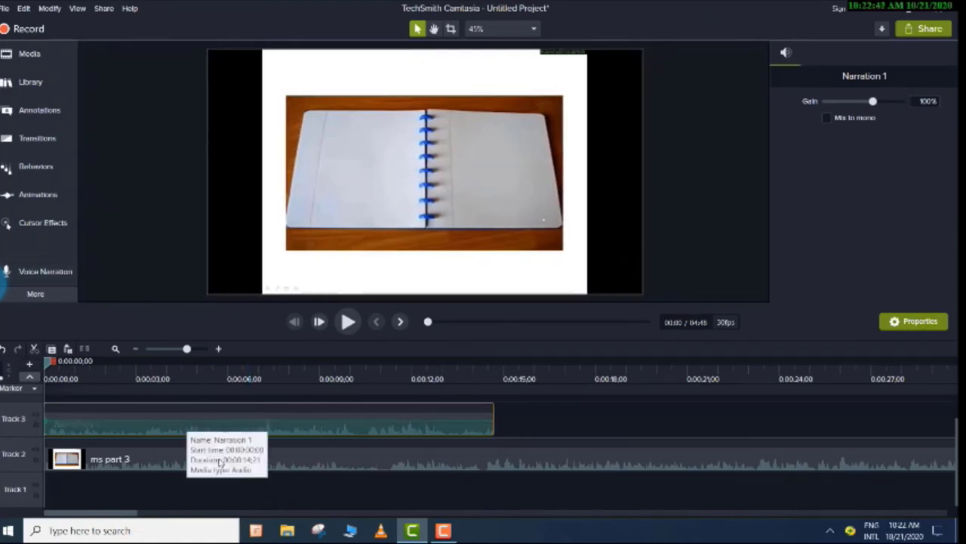
click(348, 323)
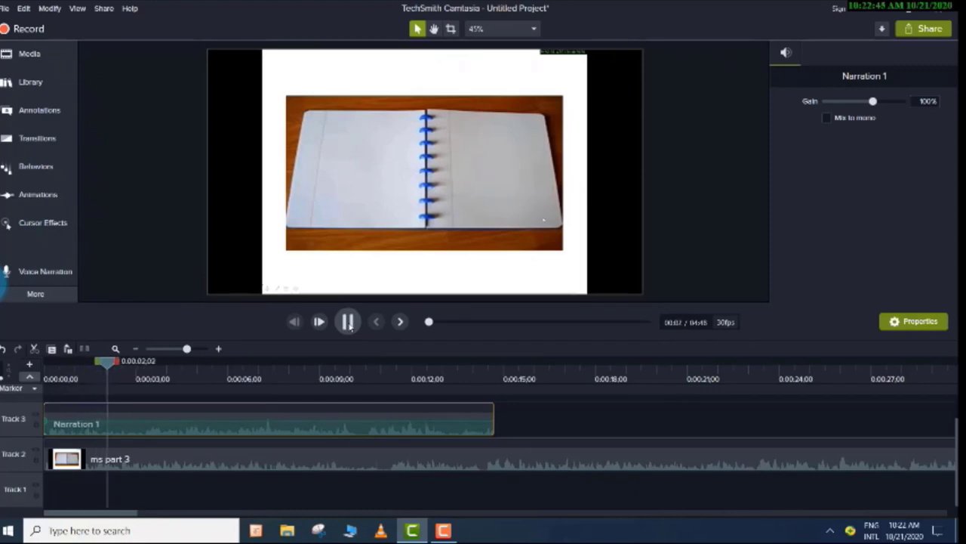
click(348, 322)
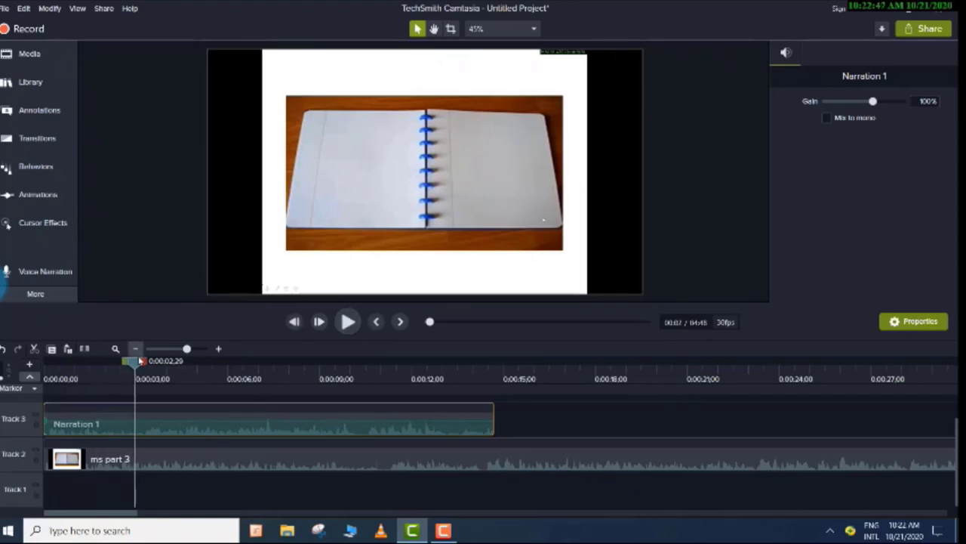
drag(140, 361, 28, 375)
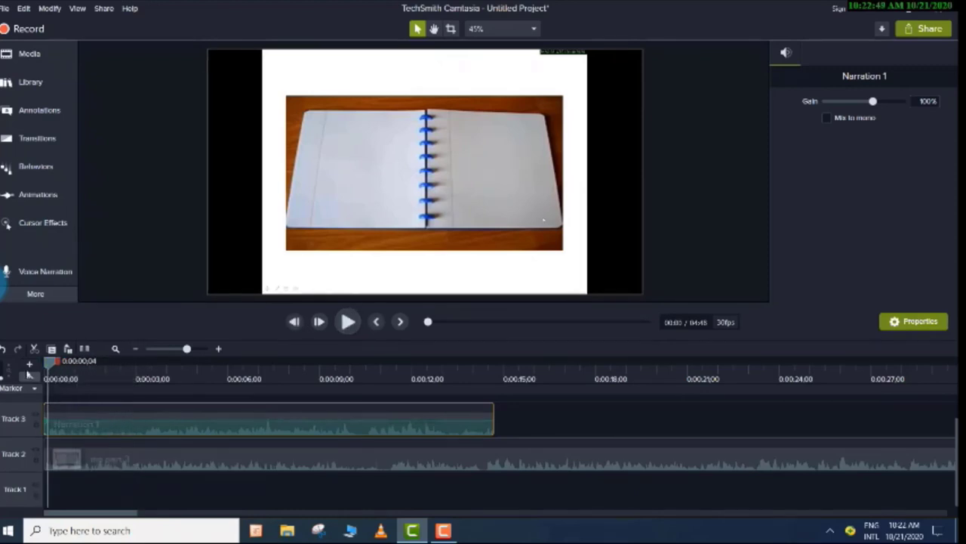
Split the ms part 3 clip on Track 2 at 0:00:14;20, where the narration ends.
click(494, 377)
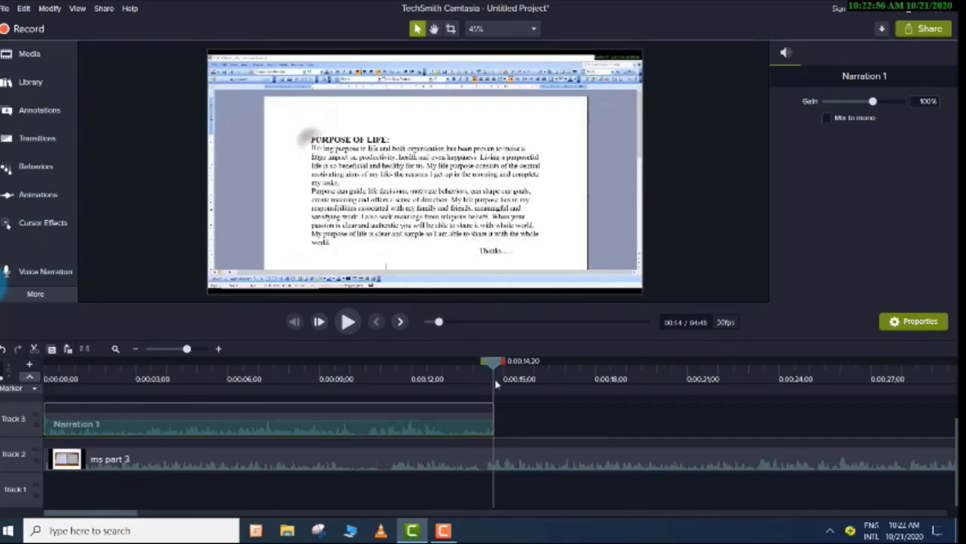
click(412, 464)
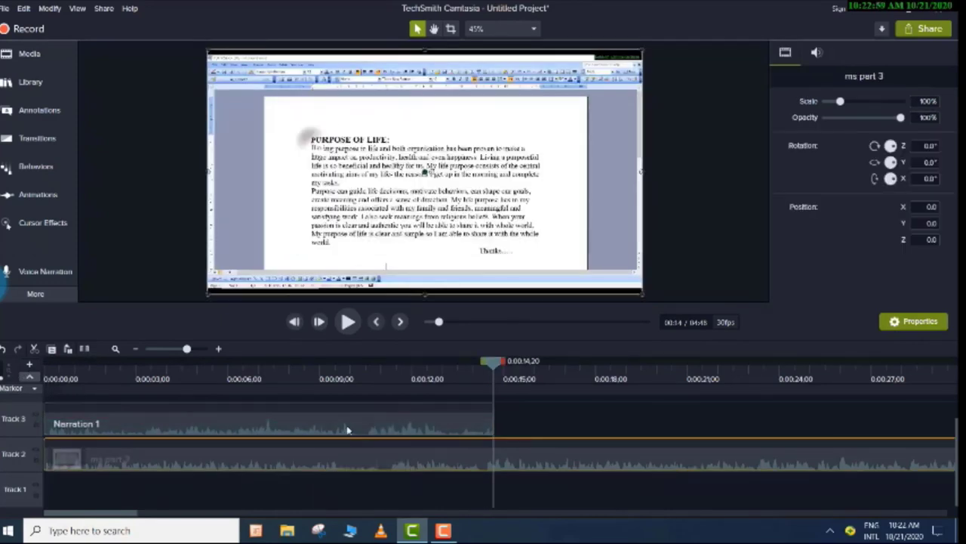
click(88, 349)
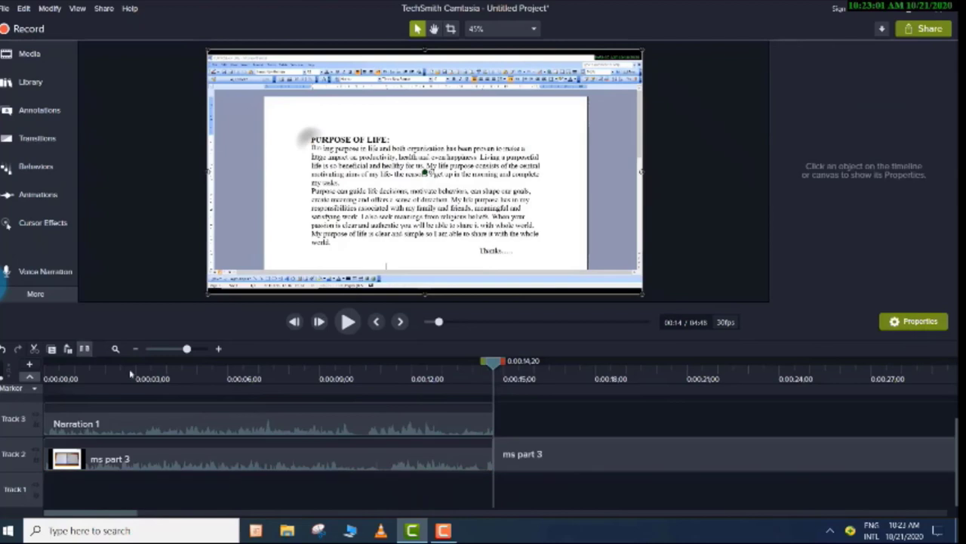
Set the audio gain of the first ms part 3 segment on Track 2 to 0%.
click(276, 460)
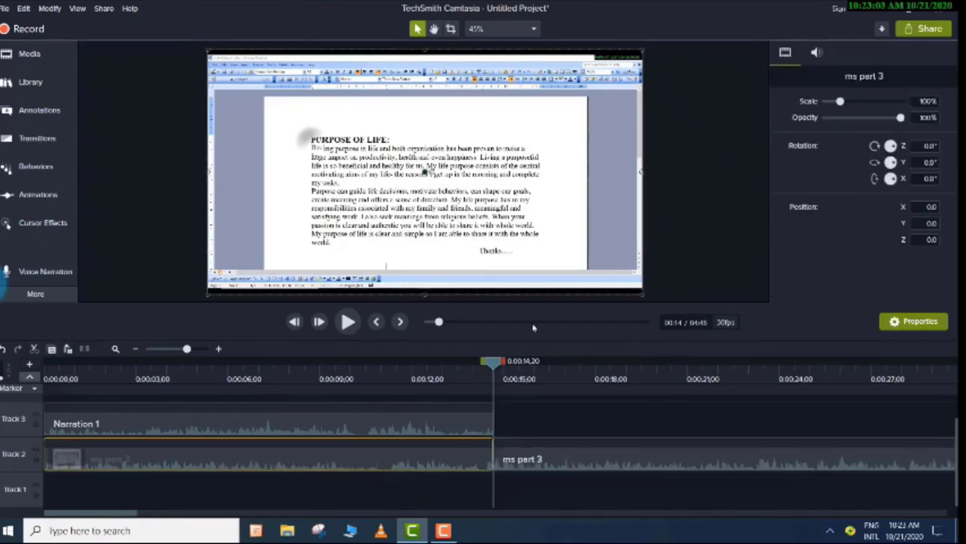
click(818, 53)
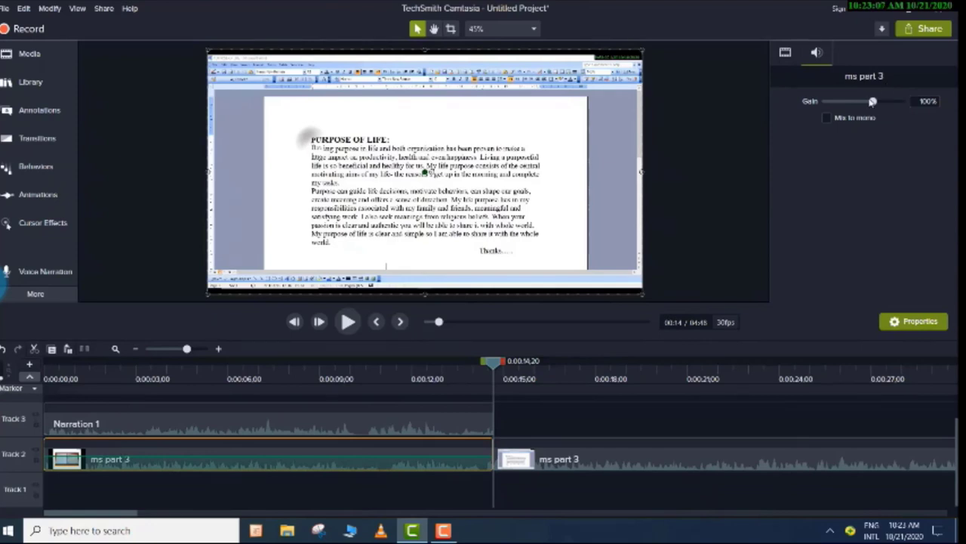
drag(873, 101, 824, 103)
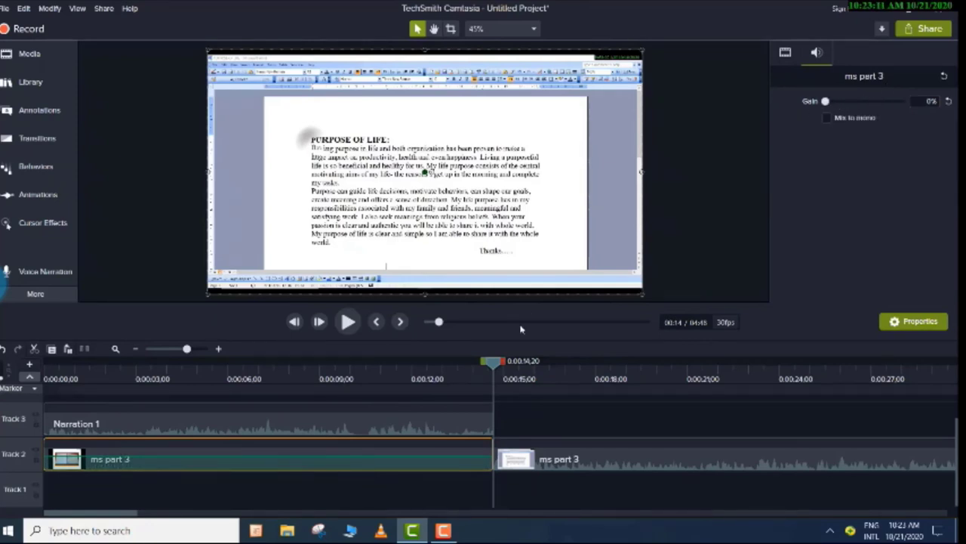
Play the timeline from the start to check the narration over the silenced first segment.
click(237, 464)
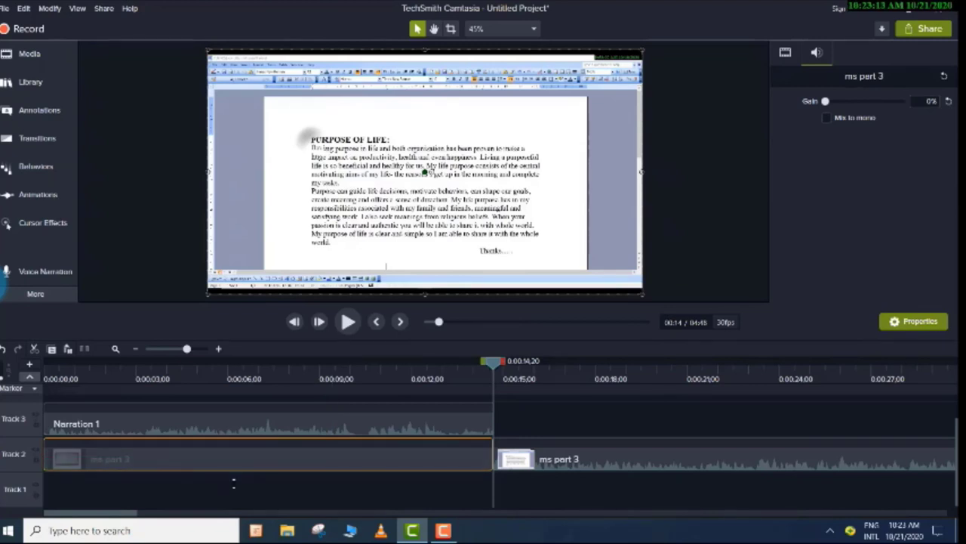
click(62, 375)
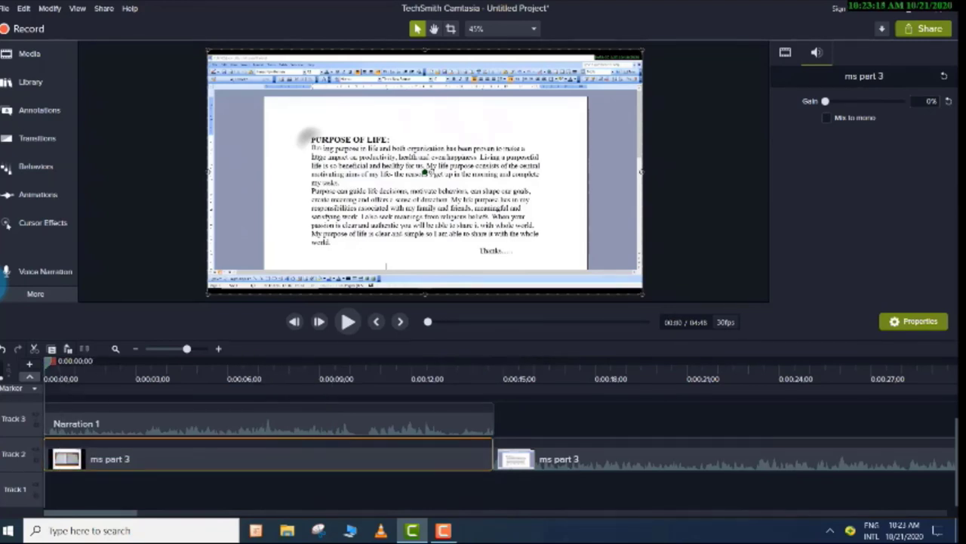
click(294, 321)
click(348, 322)
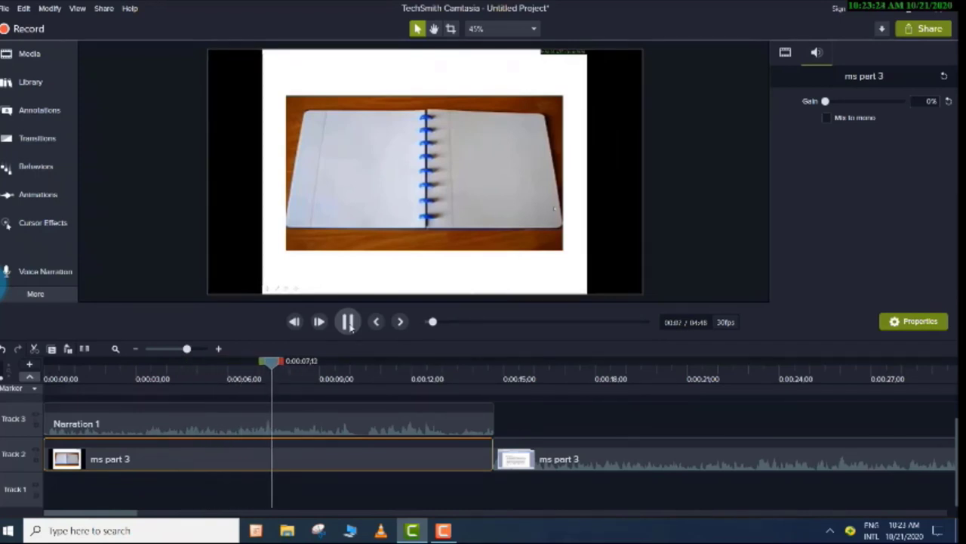
Stop the narration playback and return the playhead to the start of the timeline.
click(348, 321)
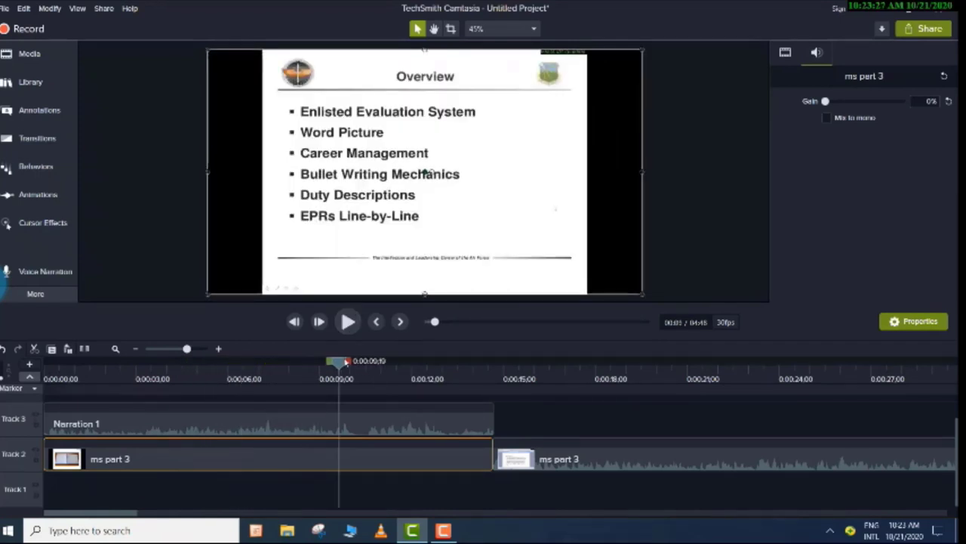
click(246, 369)
drag(178, 370, 56, 377)
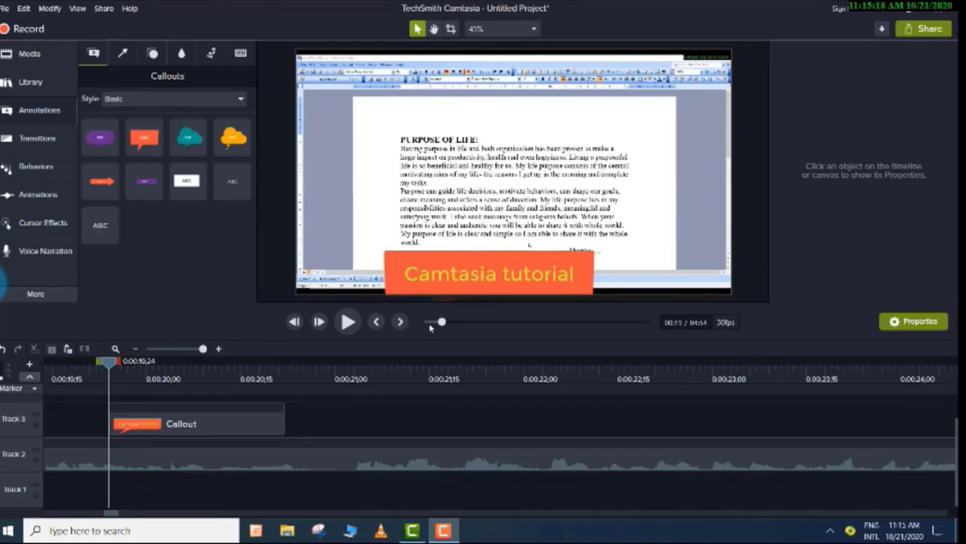
Play back the Camtasia tutorial callout on Track 3 and return the playhead to the callout's start.
click(349, 323)
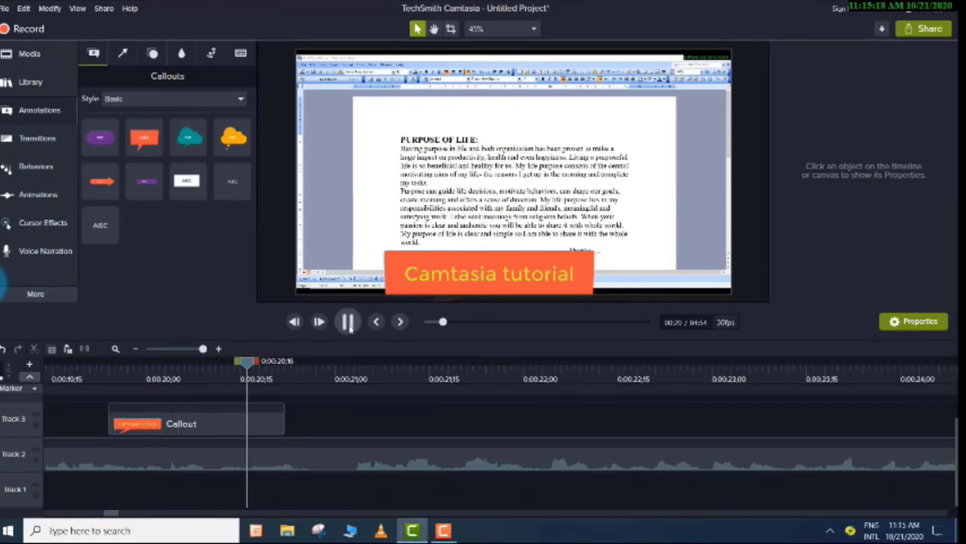
click(348, 323)
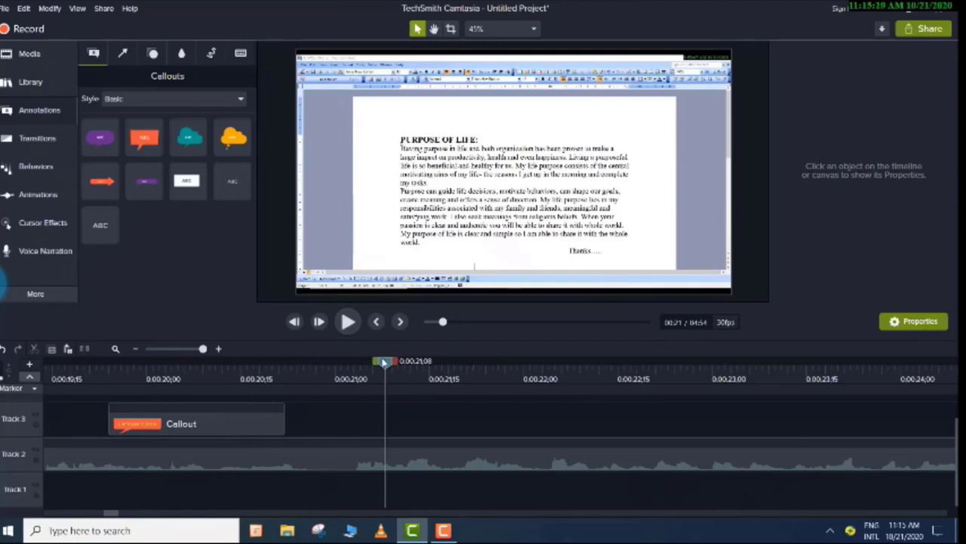
drag(385, 362, 109, 403)
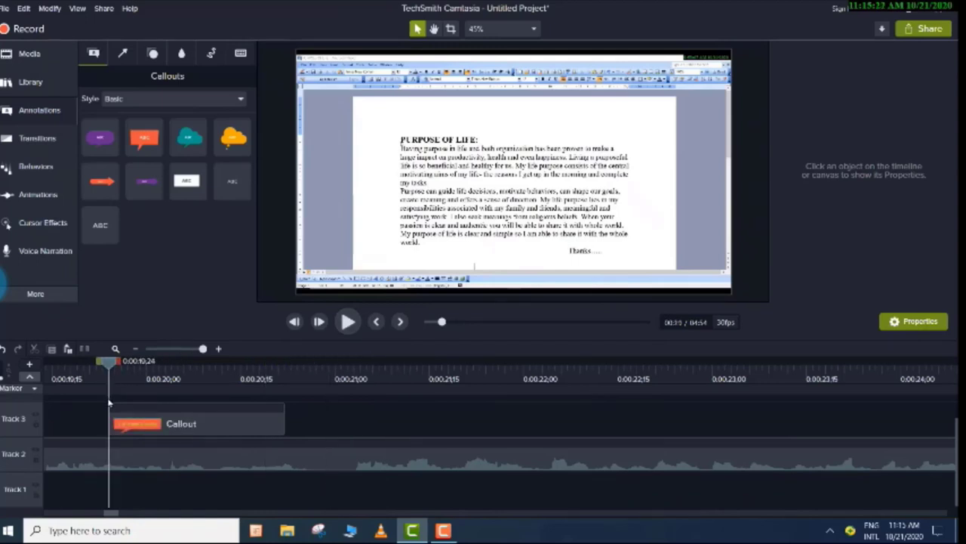
Apply the Jump And Fall behavior to the callout on Track 3 and preview the animation.
click(26, 169)
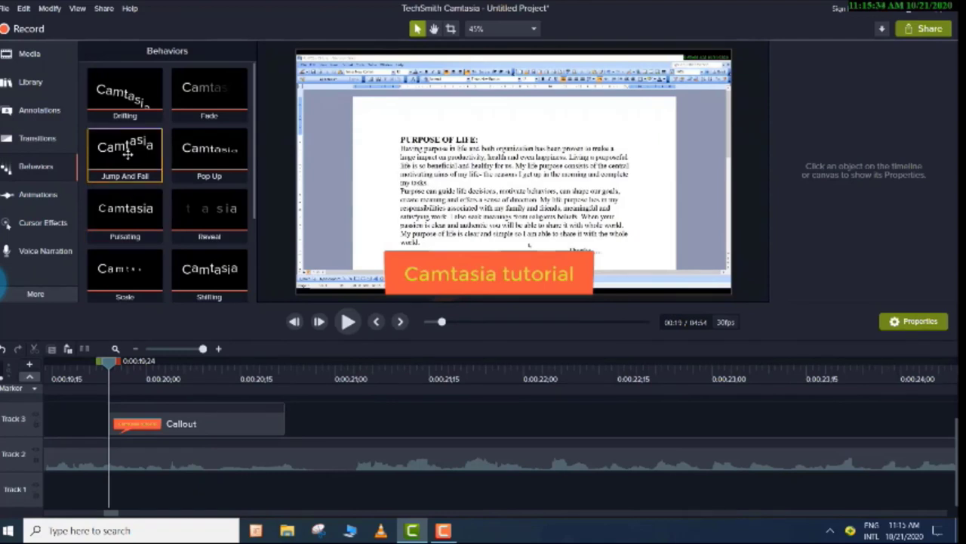
drag(127, 153, 190, 409)
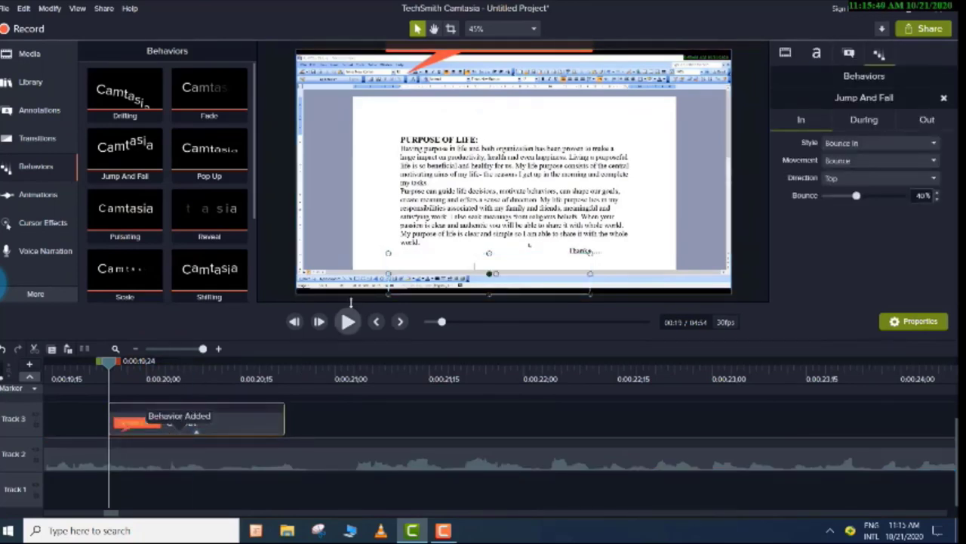
click(348, 321)
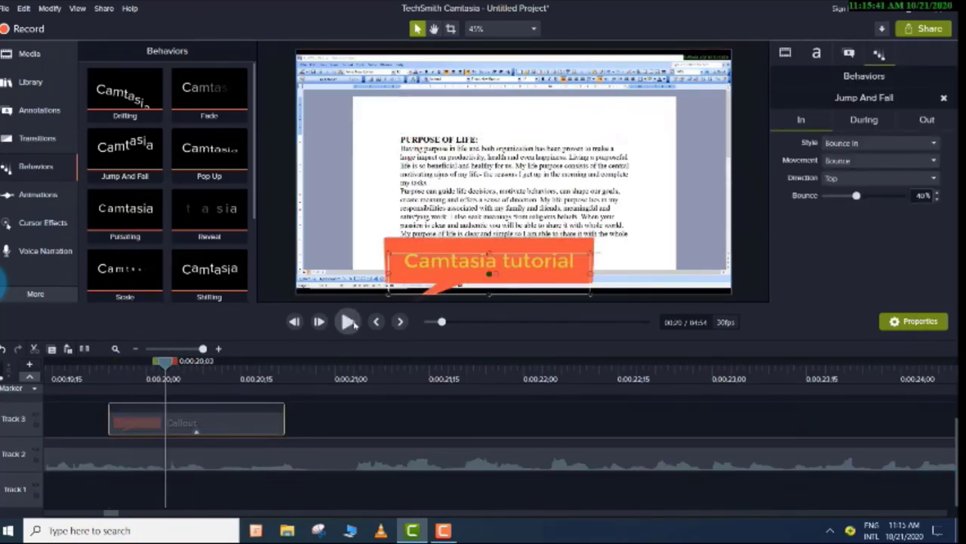
click(348, 322)
click(523, 366)
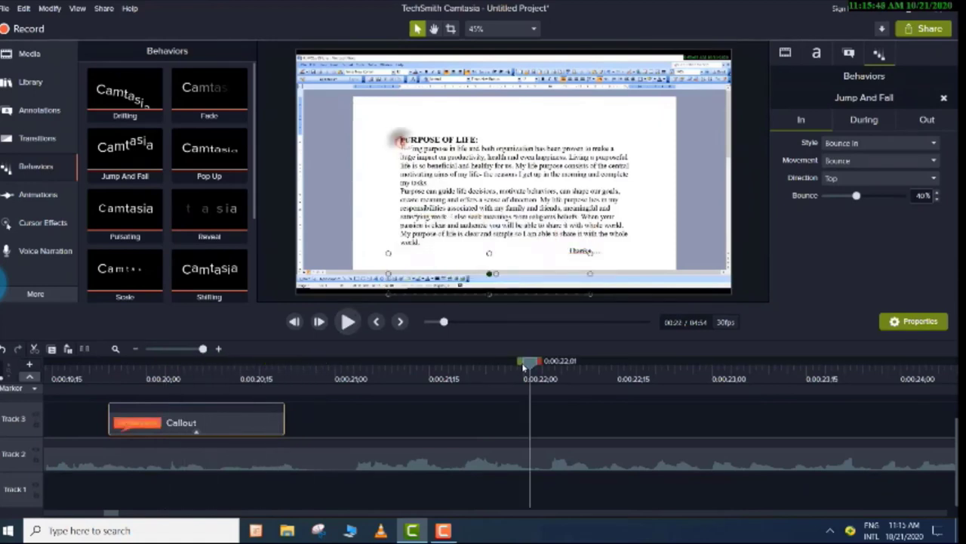
drag(527, 364, 178, 388)
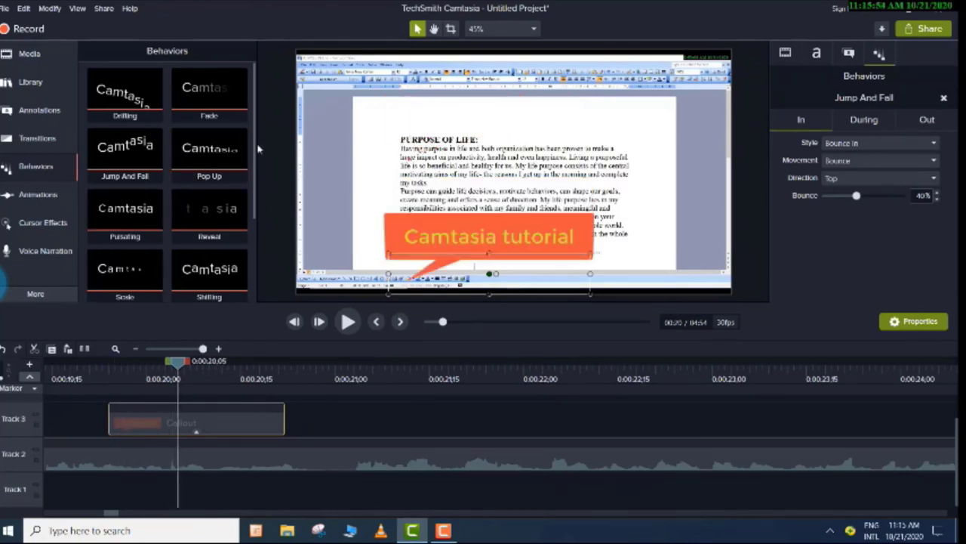
scroll(253, 147, down, 4)
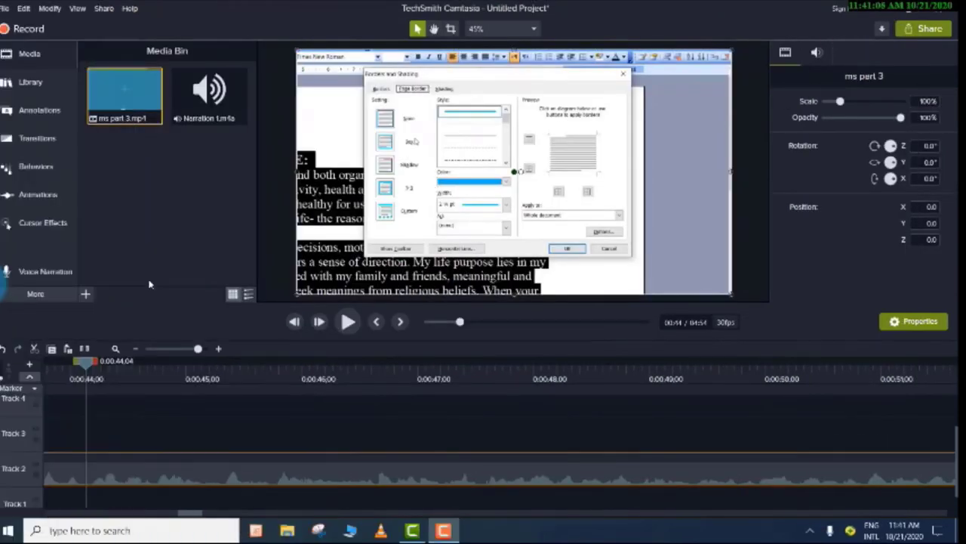
Show the visual effects and split the ms part 3 clip on Track 2 at 0:03:32;27.
click(31, 297)
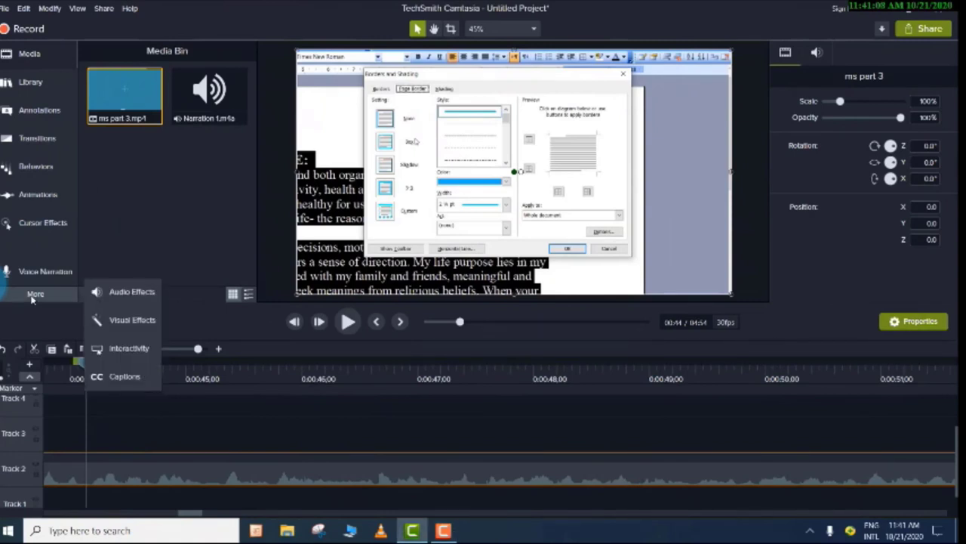
click(120, 320)
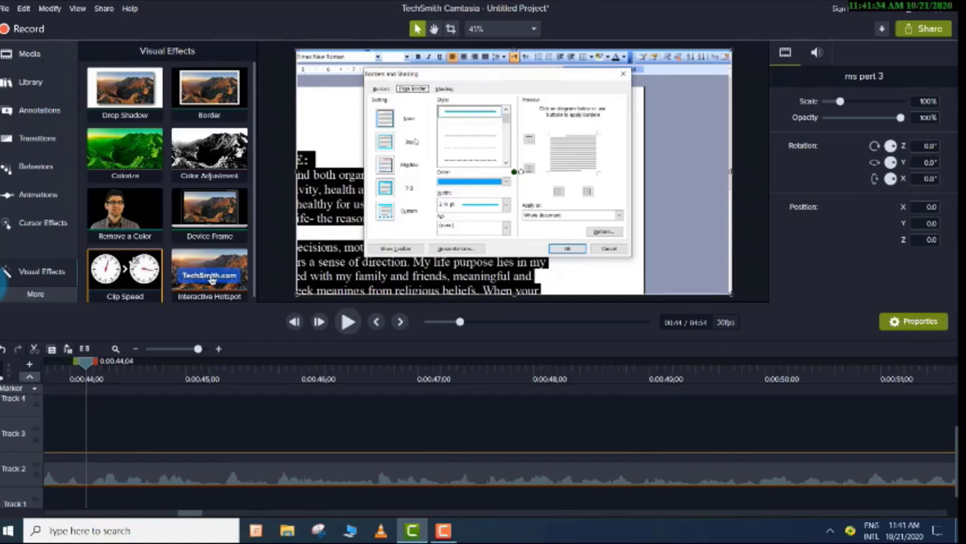
click(173, 350)
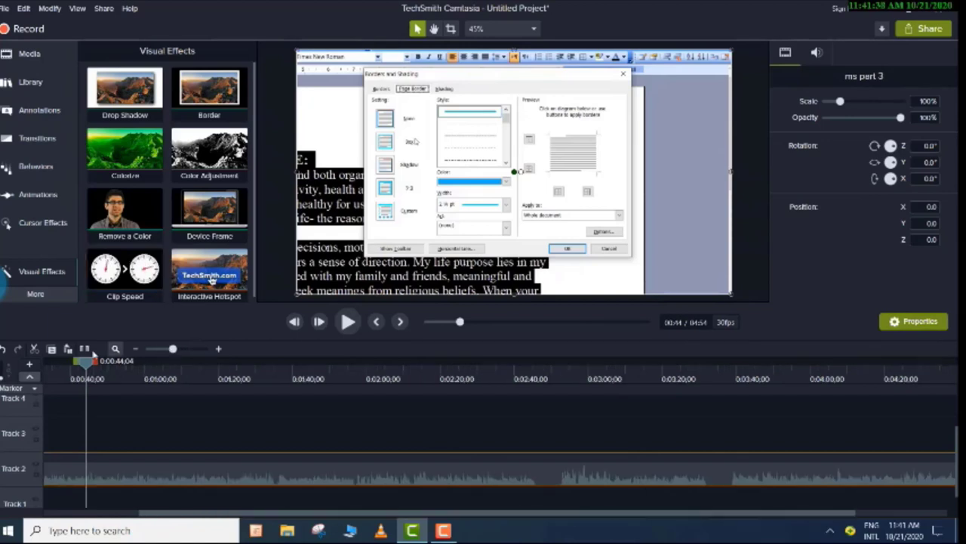
click(165, 350)
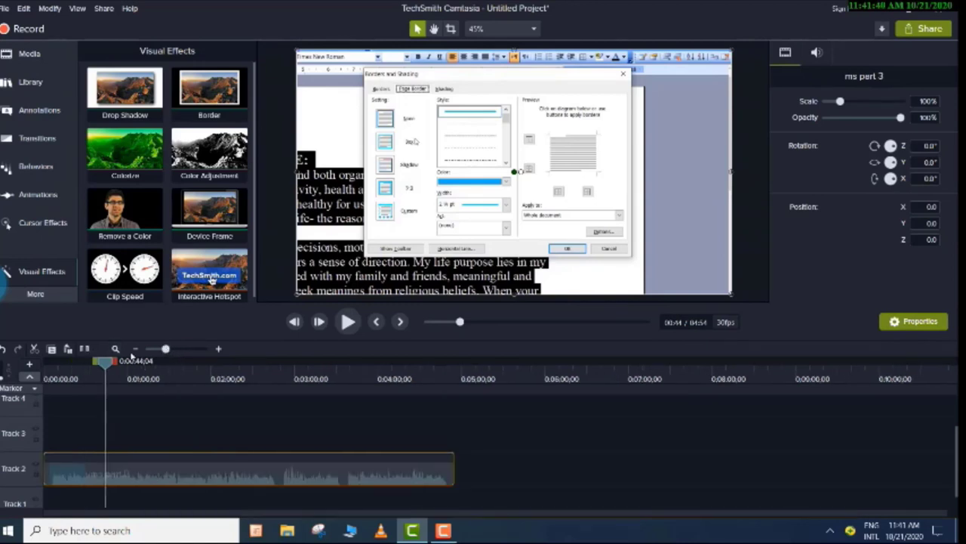
drag(109, 360, 164, 361)
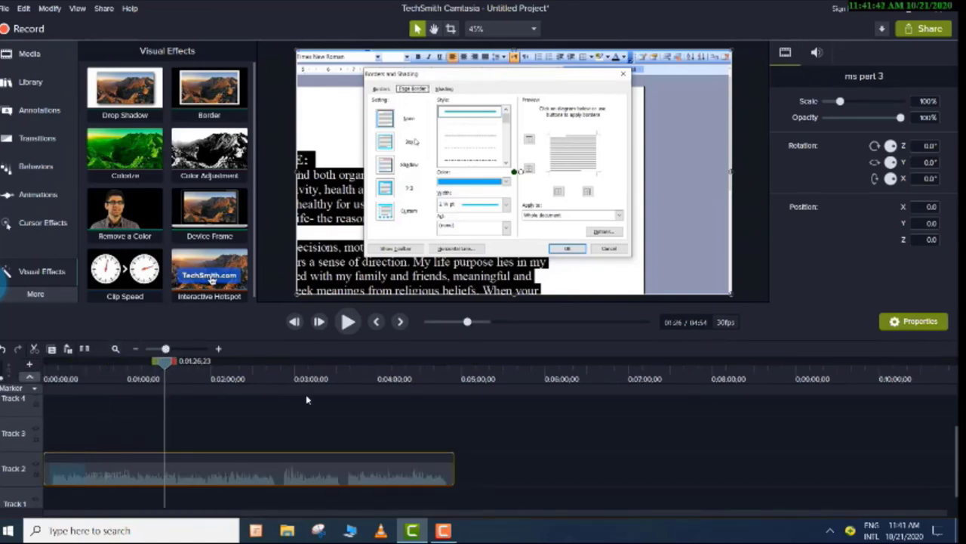
click(354, 361)
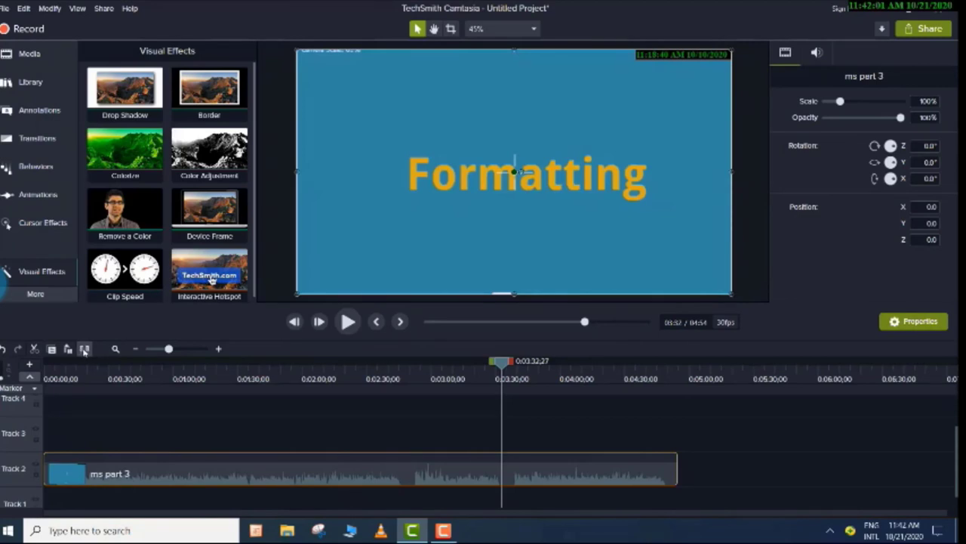
click(84, 349)
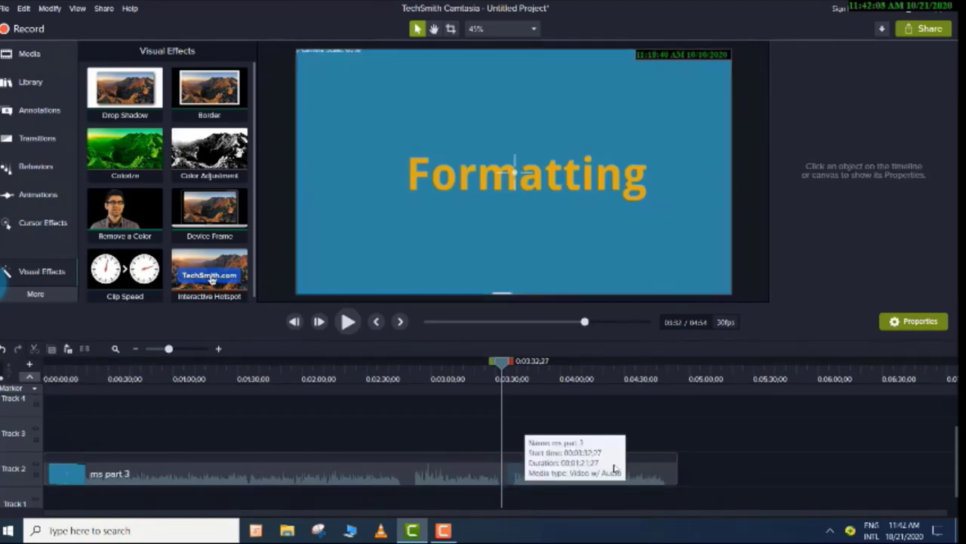
Add a clip speed of 4x to the second ms part 3 segment on Track 2 and play it back.
click(616, 469)
right_click(616, 469)
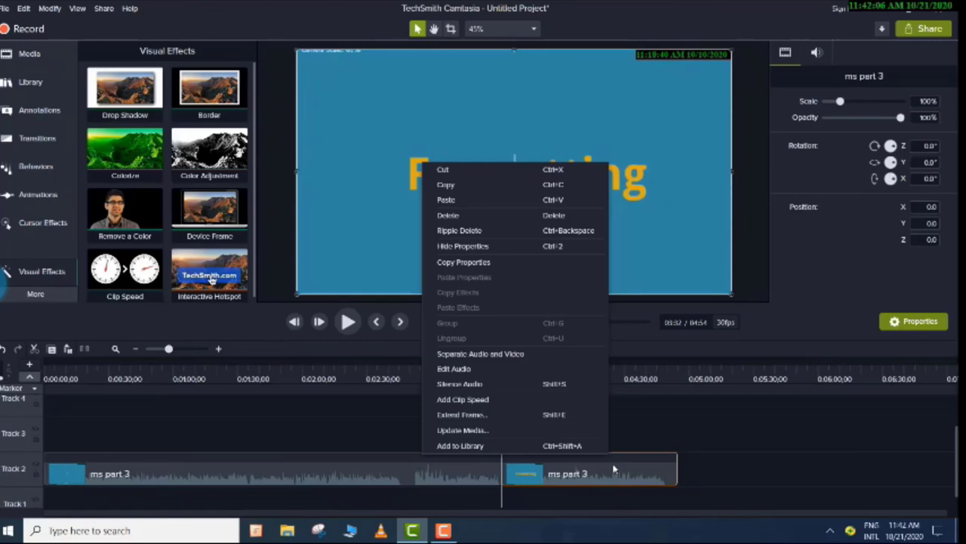
click(544, 402)
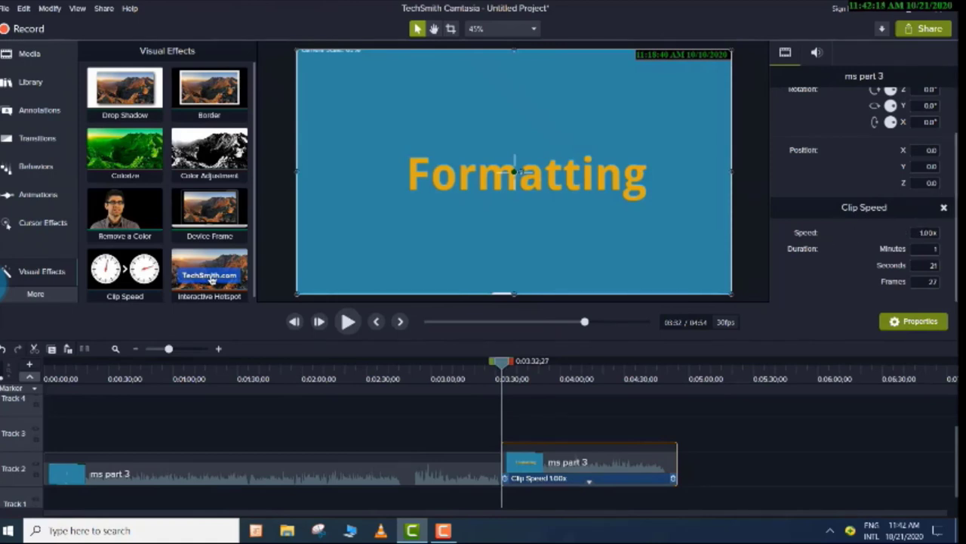
click(927, 232)
text(4x)
click(730, 467)
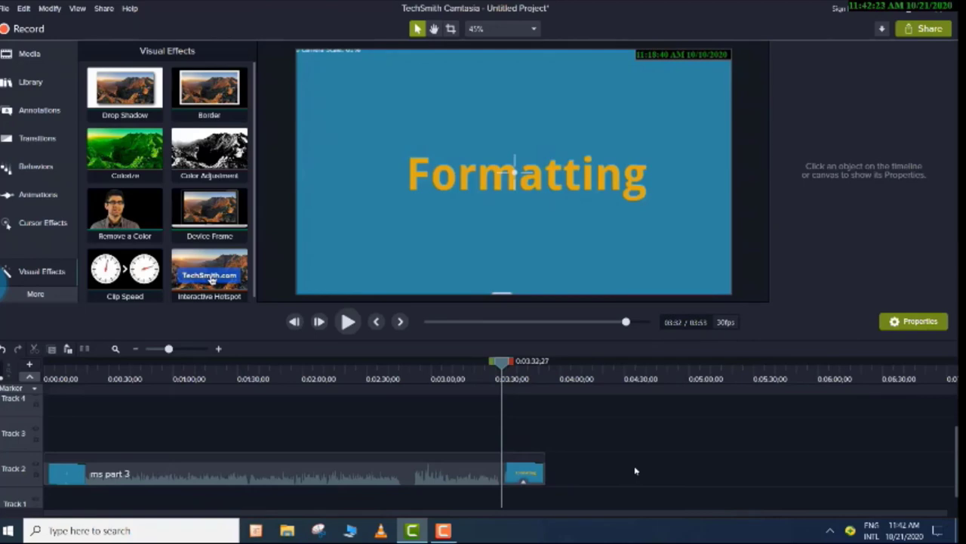
click(348, 321)
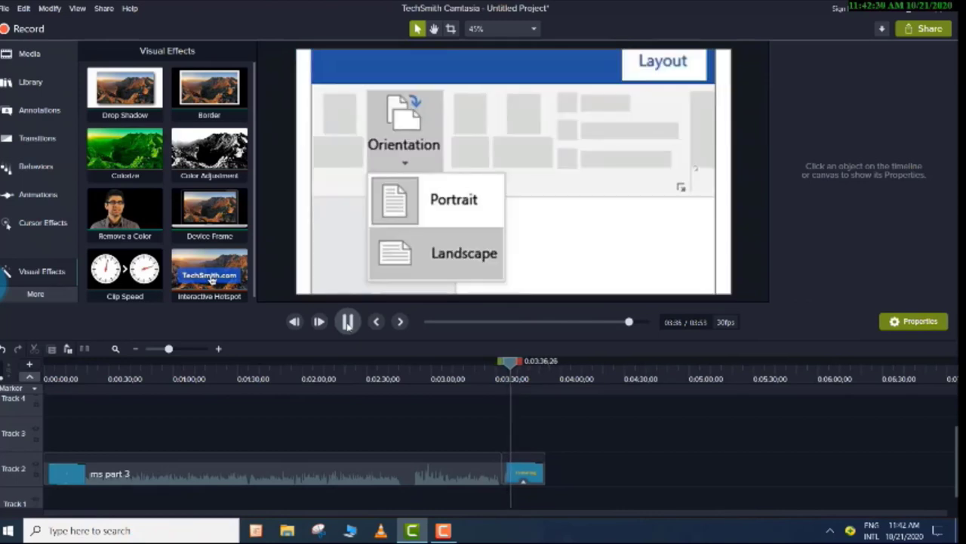
click(347, 321)
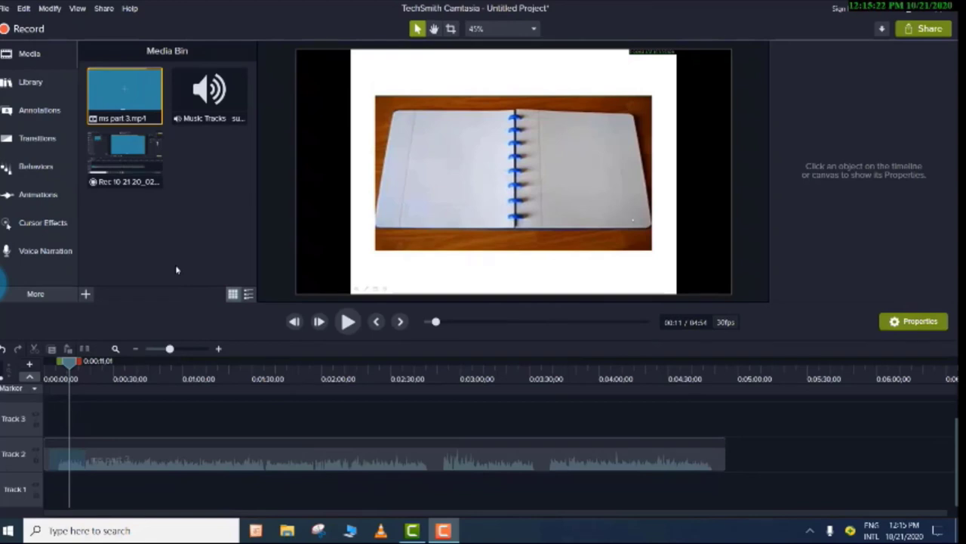
Place the morningcafe library music at the start of Track 3 and set its gain to 24%.
click(28, 87)
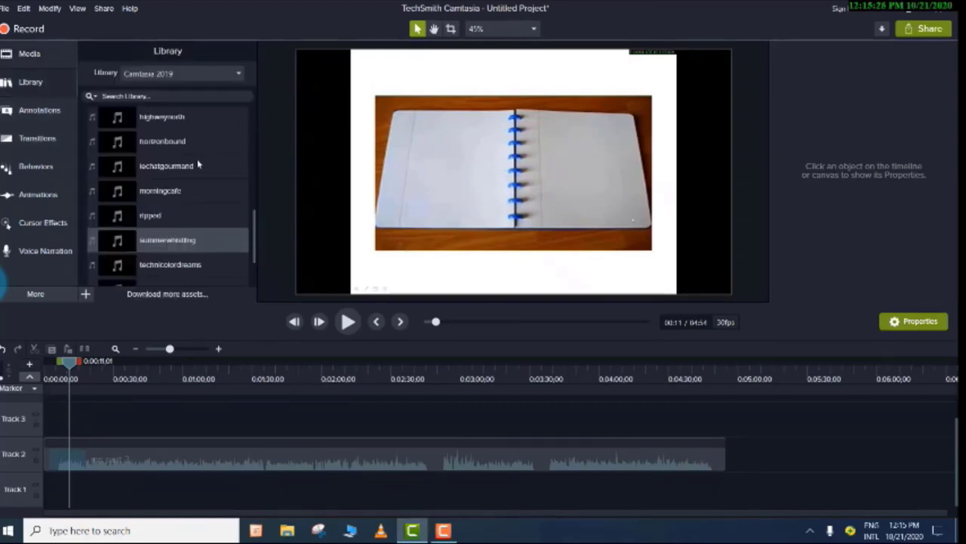
drag(252, 219, 254, 113)
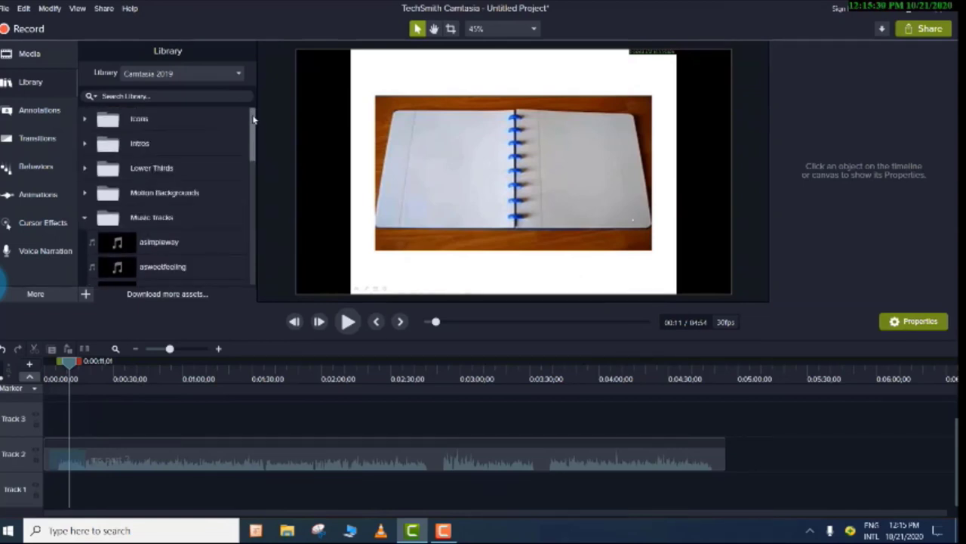
drag(253, 117, 15, 420)
click(211, 220)
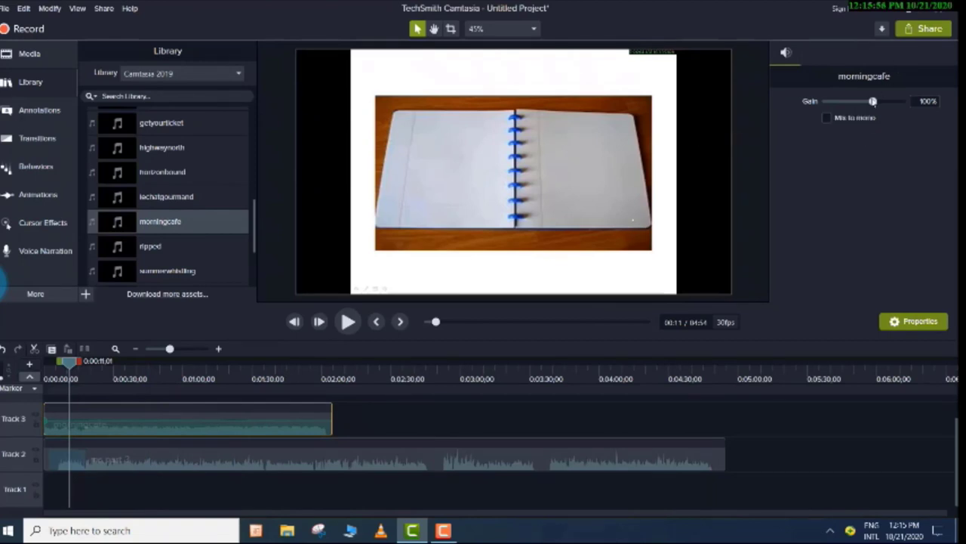
drag(872, 101, 850, 107)
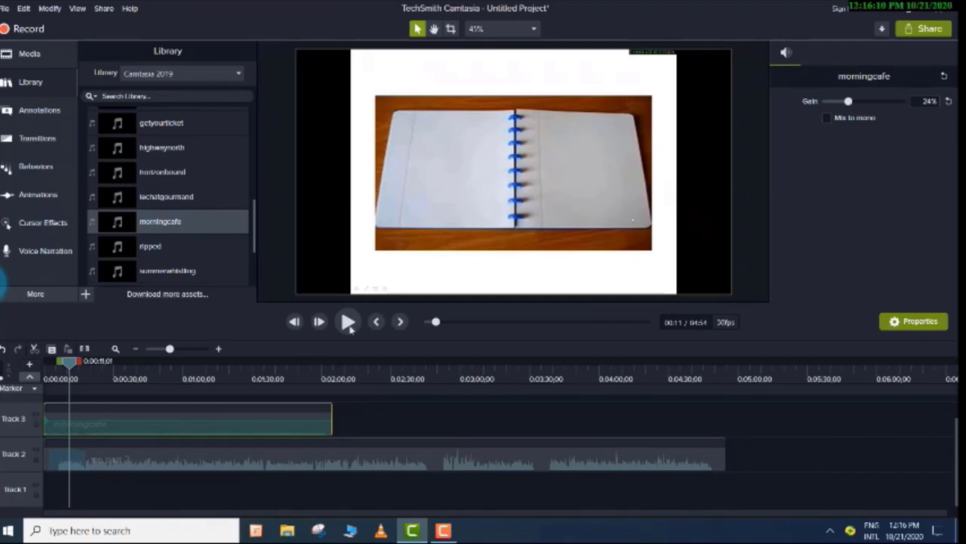
click(348, 322)
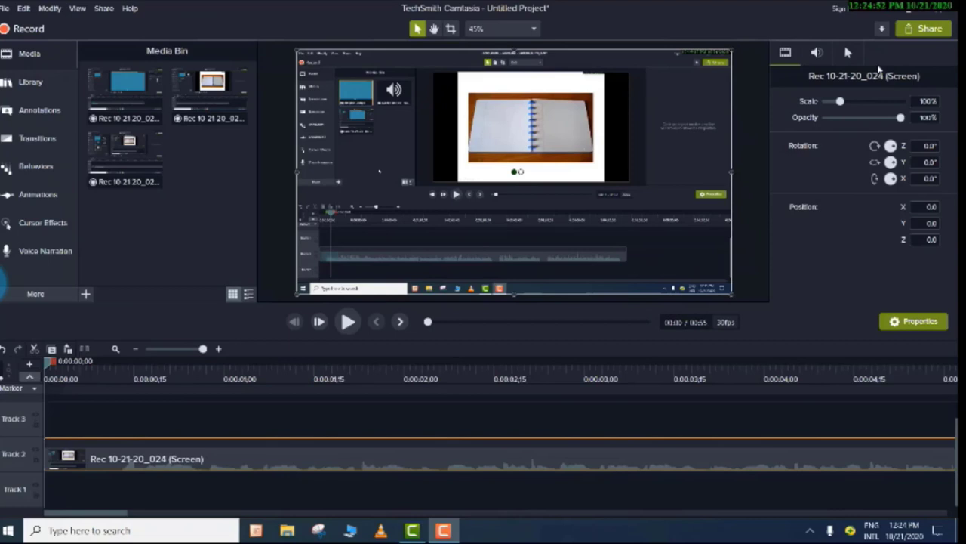
Start exporting the project as a local file with the MP4 only (up to 1080p) preset.
click(926, 30)
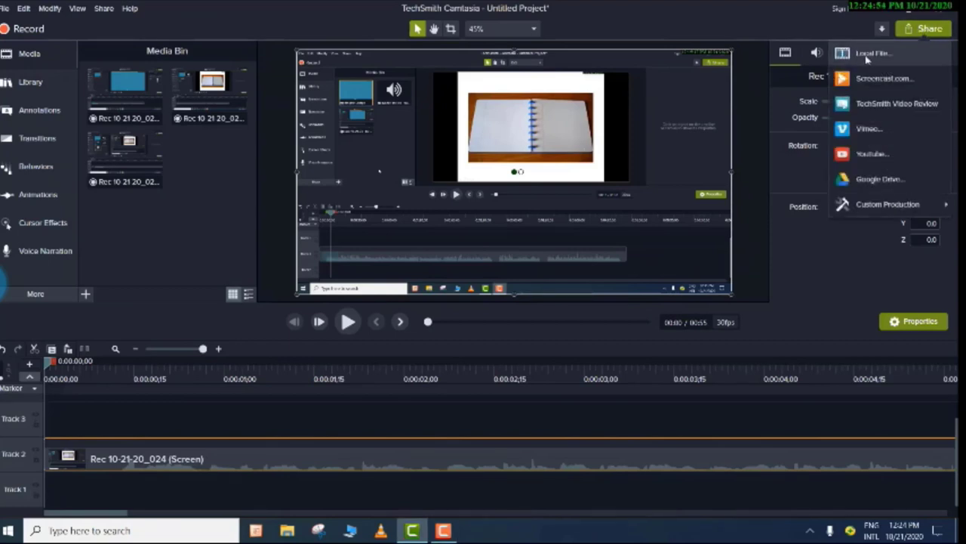
click(868, 55)
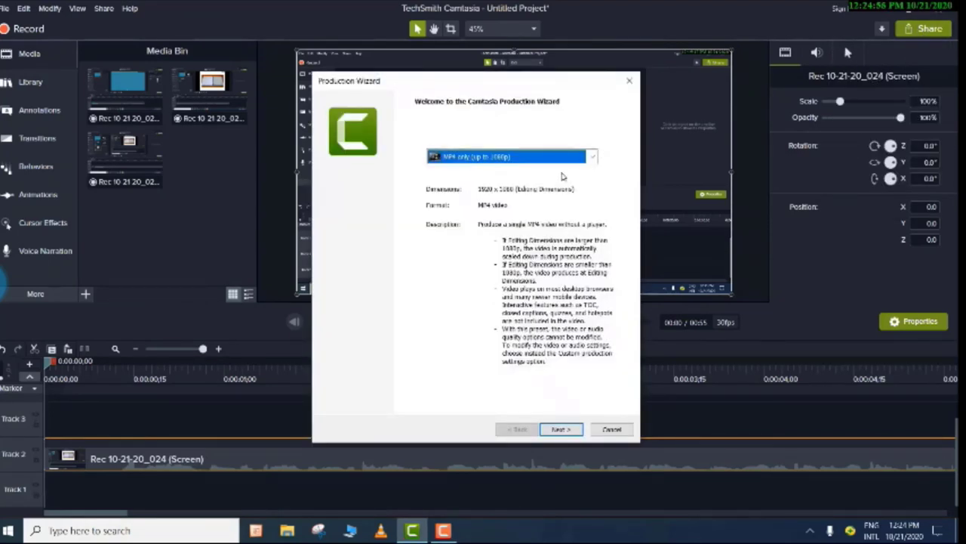
click(593, 156)
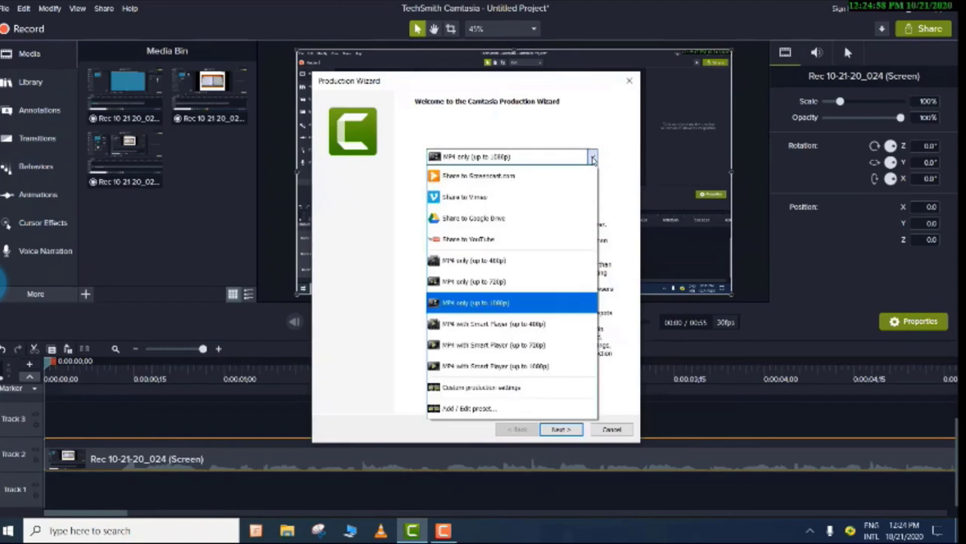
click(590, 305)
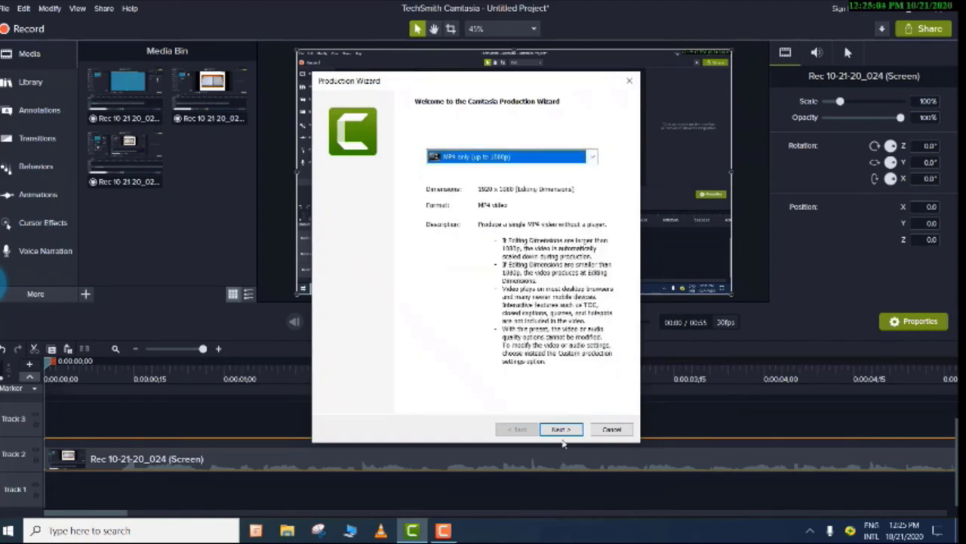
click(561, 430)
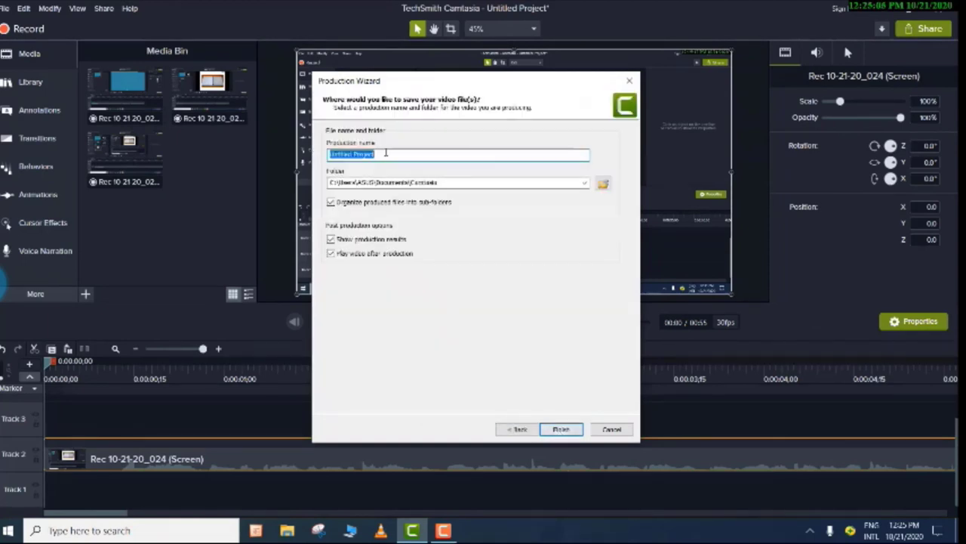
Replace the production name with "Camtasia tuto".
key(BackSpace)
text(Cin)
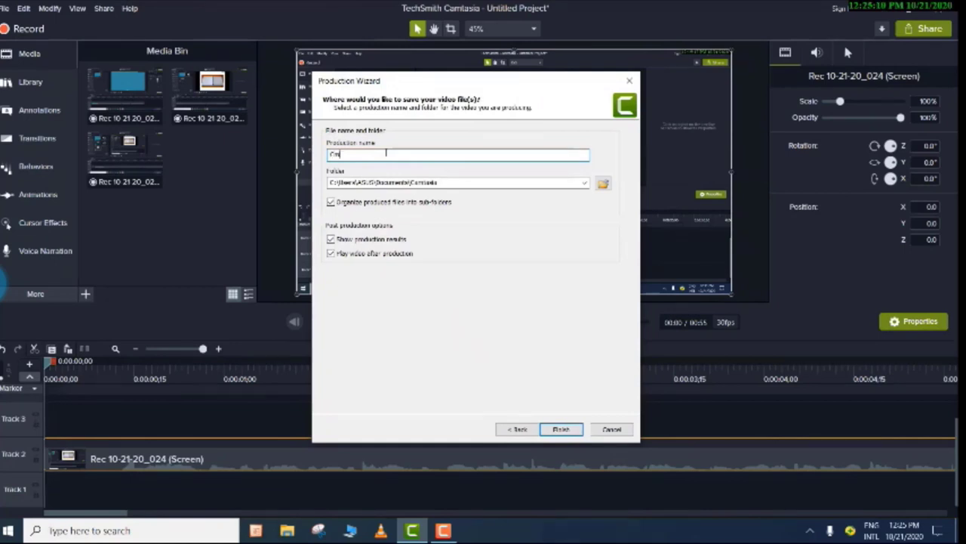
text(tasia tuto)
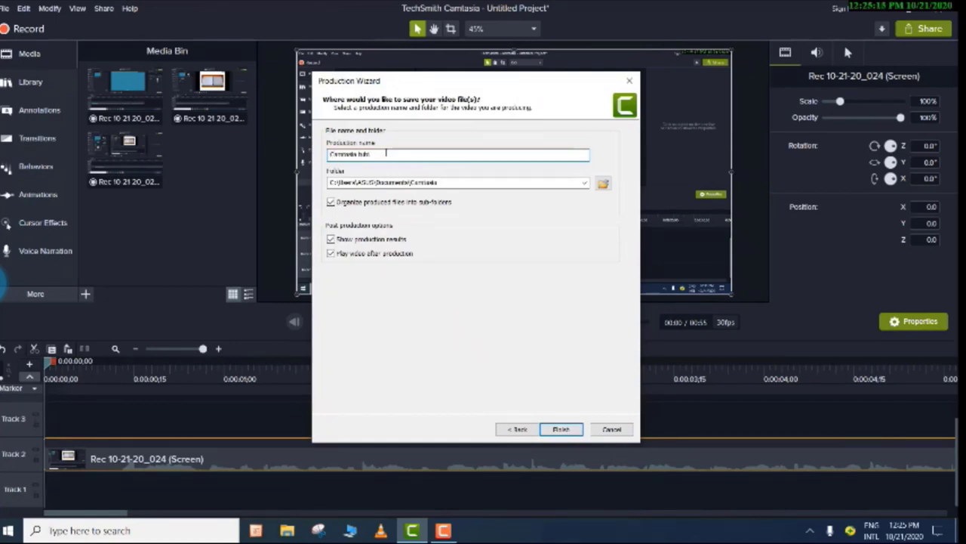